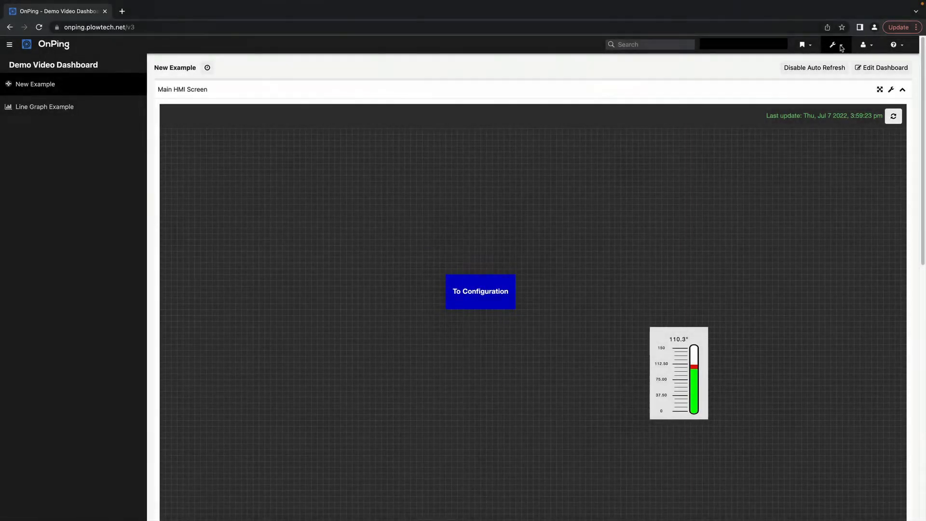
- Start a new dashboard named 'Plow Demo For Video on Dashboards'
{"action": "left_click", "coordinate": [840, 46]}
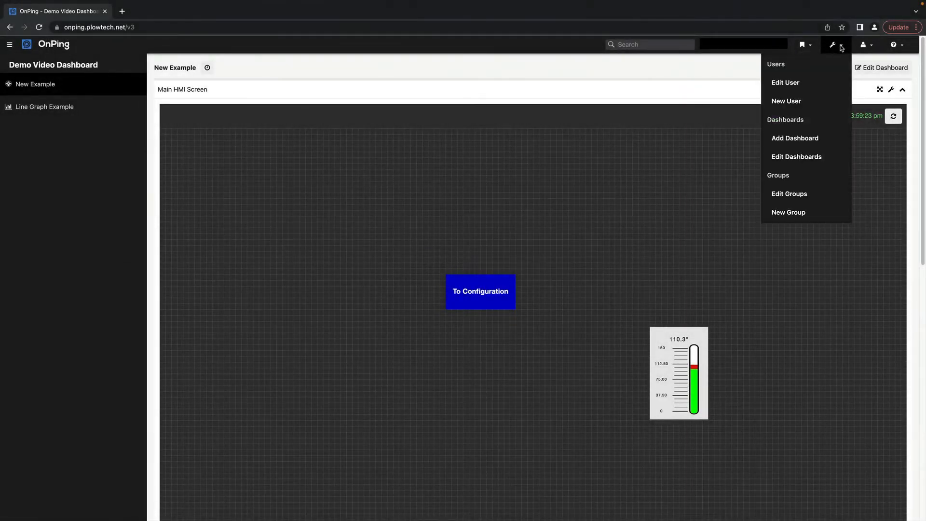
{"action": "left_click", "coordinate": [787, 140]}
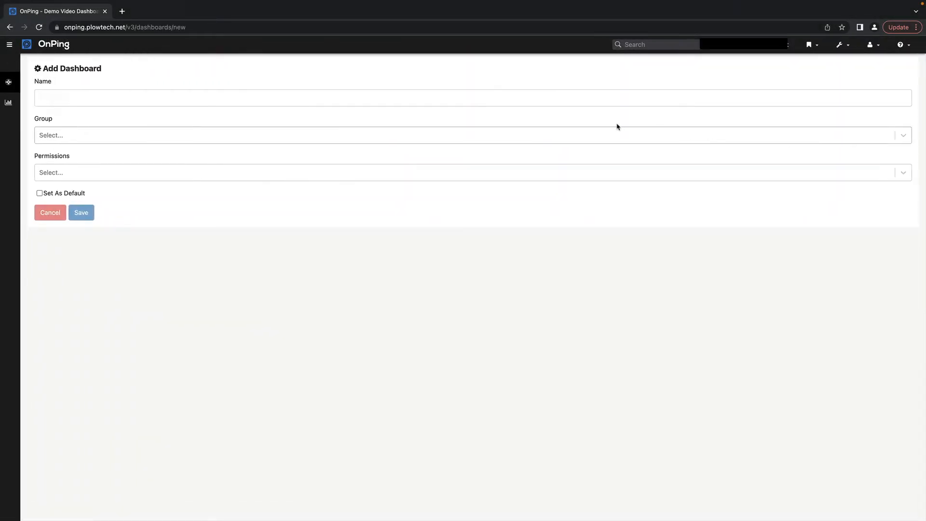
{"action": "left_click", "coordinate": [186, 100]}
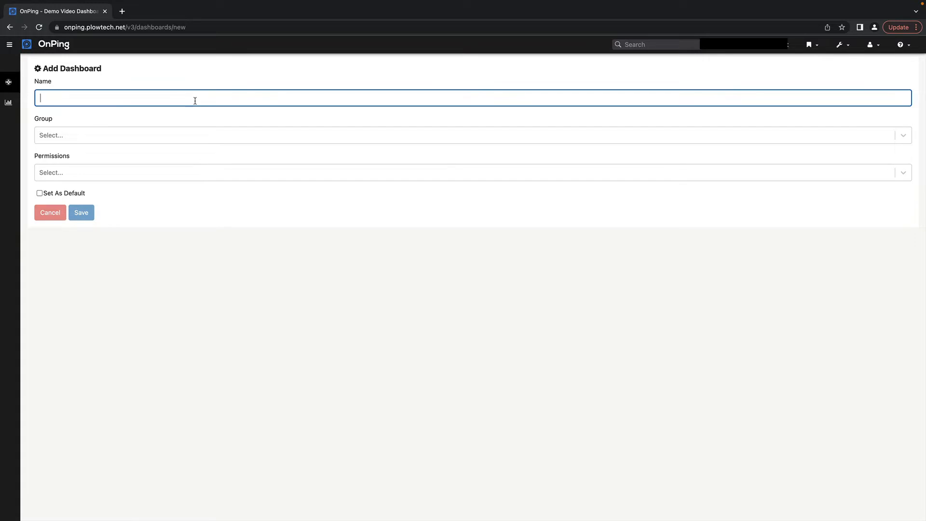
{"action": "type", "text": "Plow Demo For Video"}
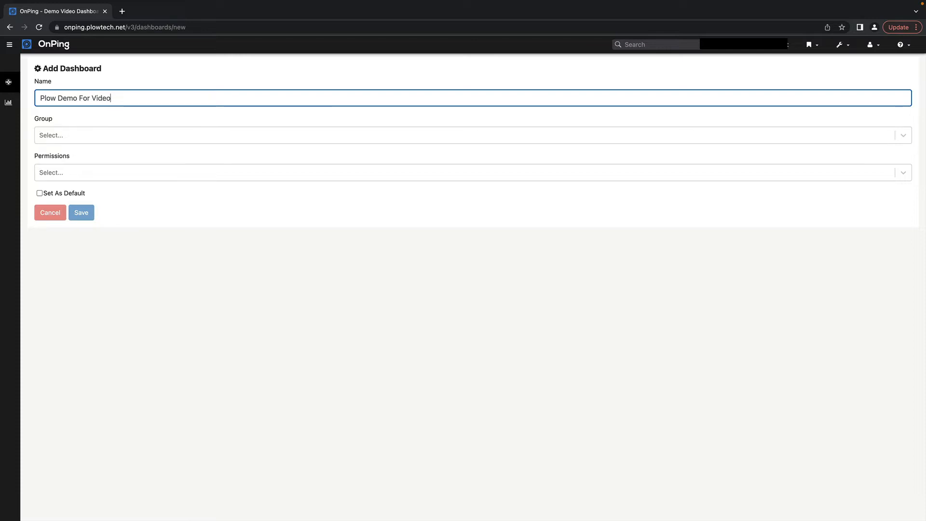
{"action": "type", "text": "n Dashboards"}
- Assign the dashboard to group plowDemoUsers with All permissions and save it
{"action": "left_click", "coordinate": [88, 136]}
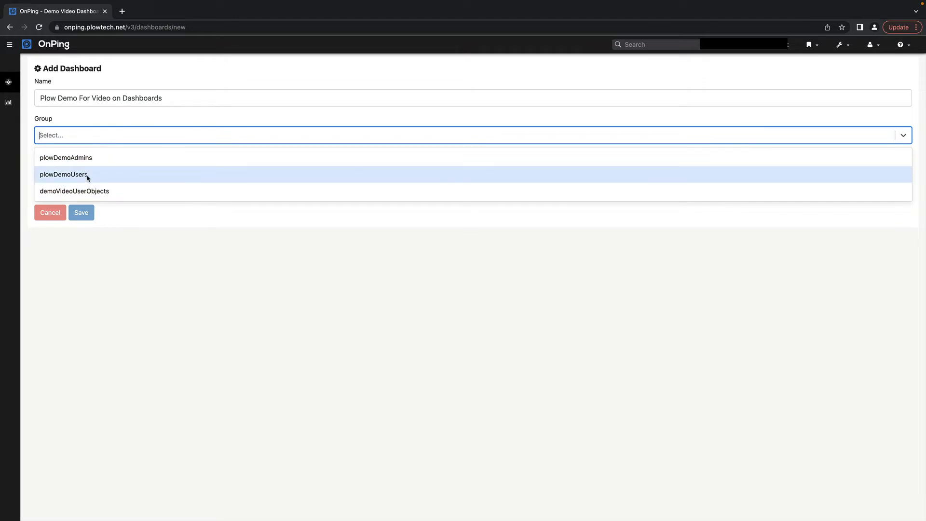
{"action": "left_click", "coordinate": [87, 176]}
{"action": "left_click", "coordinate": [88, 177]}
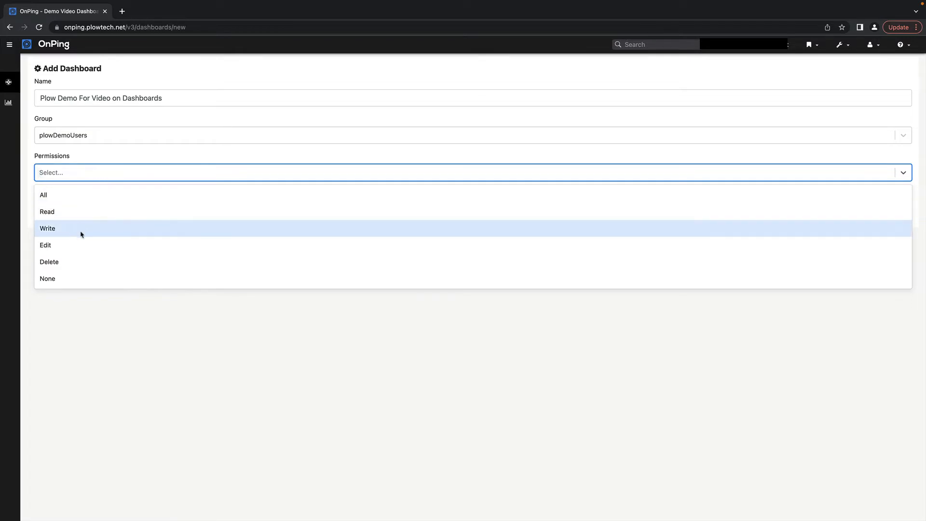
{"action": "left_click", "coordinate": [91, 195]}
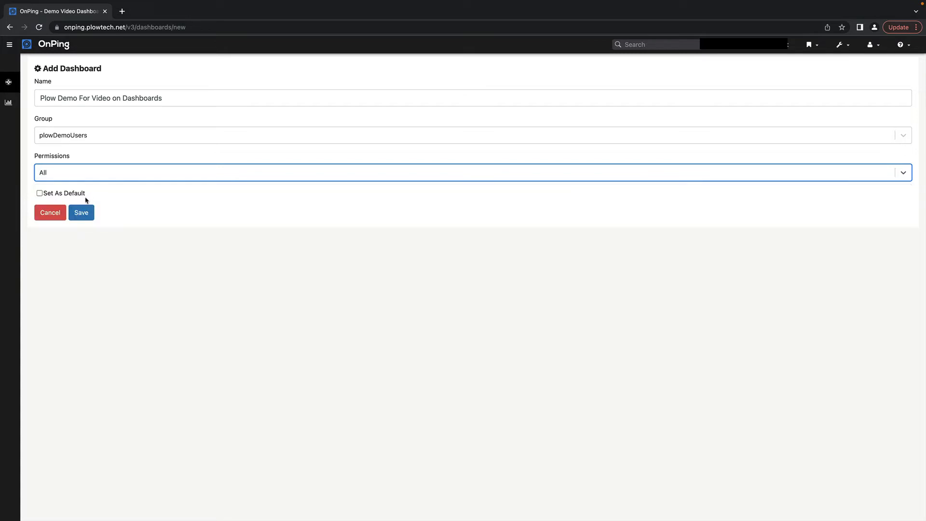
{"action": "left_click", "coordinate": [81, 213]}
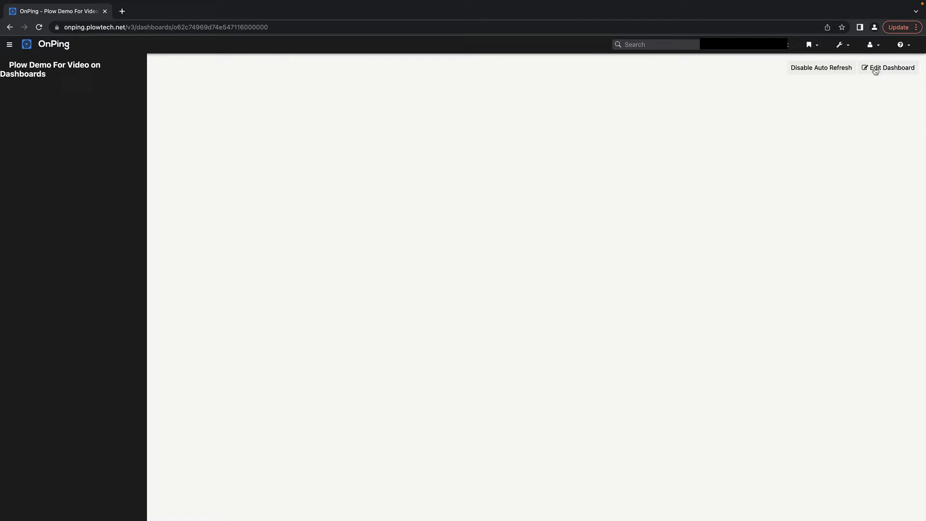
- In edit mode, add a Widget Panel titled 'Example Content Area' with the pole-simple icon
{"action": "left_click", "coordinate": [875, 70]}
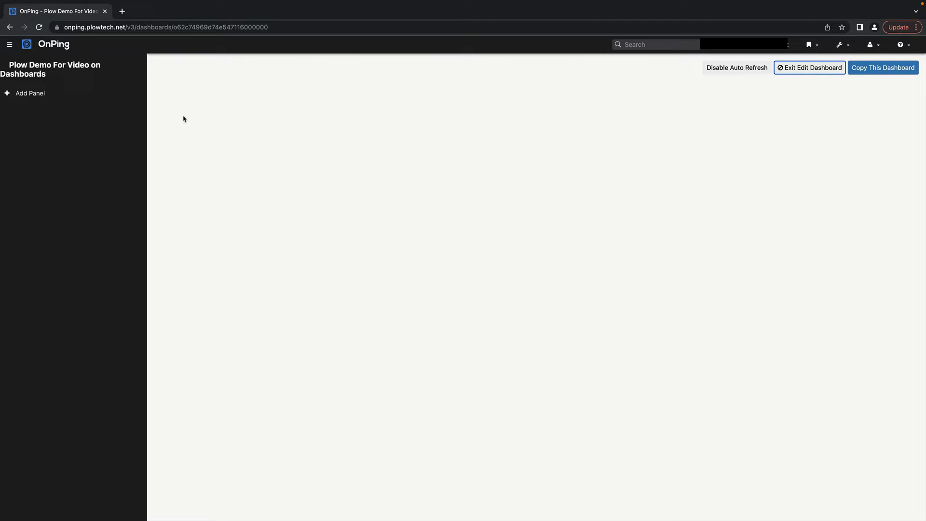
{"action": "double_click", "coordinate": [31, 99]}
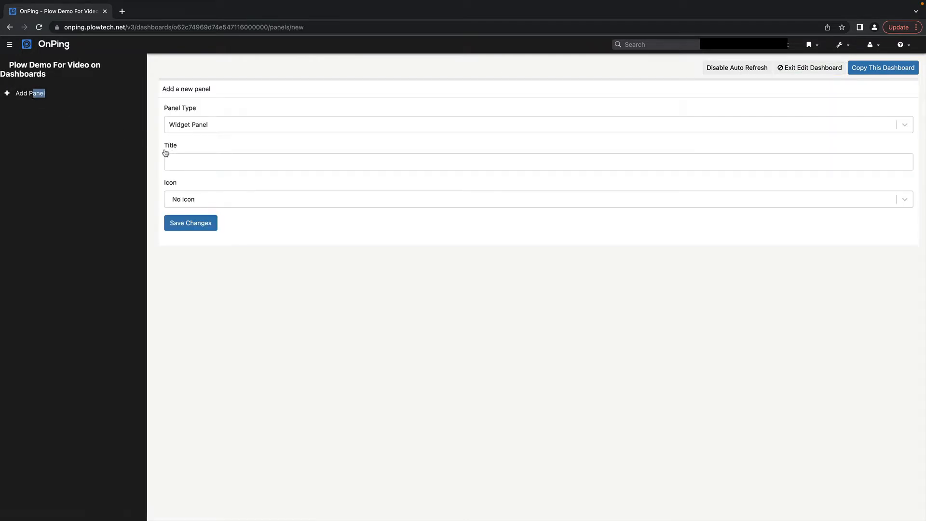
{"action": "left_click", "coordinate": [203, 124]}
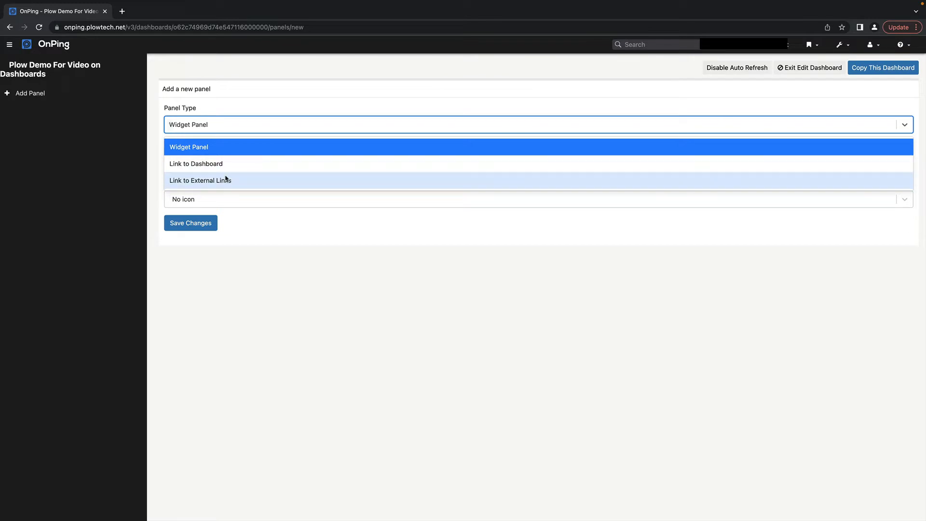
{"action": "left_click", "coordinate": [223, 126]}
{"action": "left_click", "coordinate": [210, 160]}
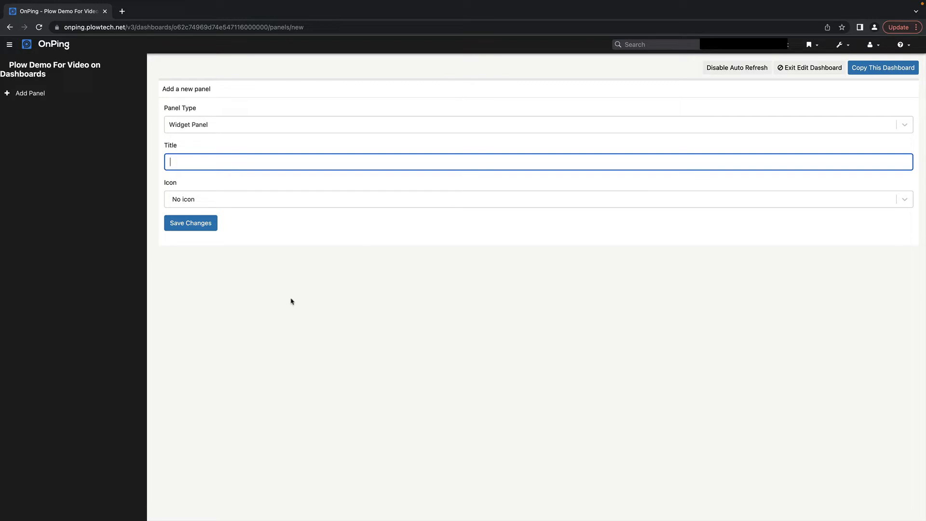
{"action": "type", "text": "Example Content Area"}
{"action": "left_click", "coordinate": [215, 198]}
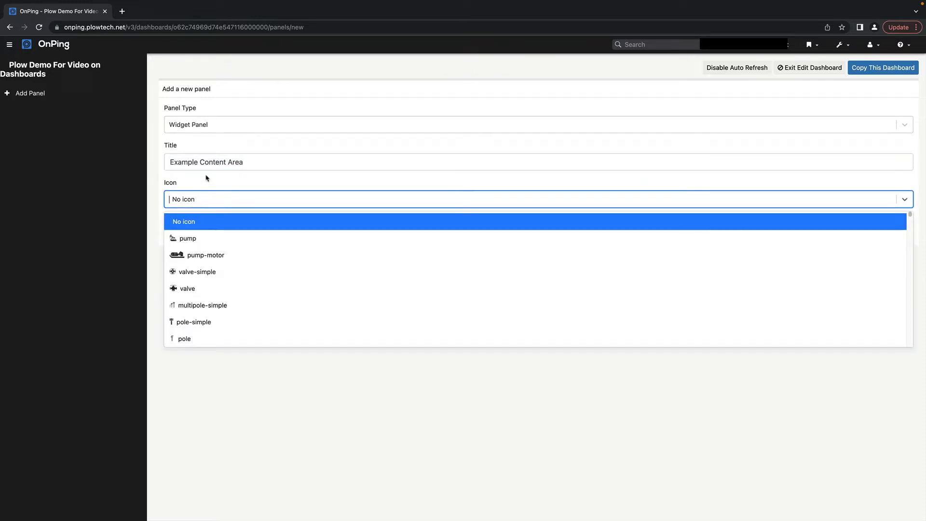
{"action": "left_click", "coordinate": [216, 322]}
{"action": "left_click", "coordinate": [186, 224]}
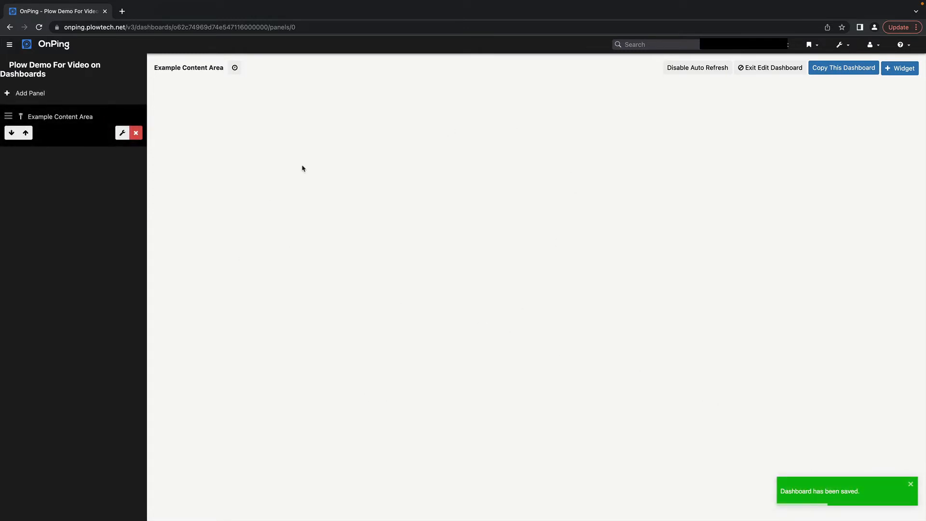
- Add a Report Creator widget to Example Content Area and save the dashboard
{"action": "left_click", "coordinate": [892, 68]}
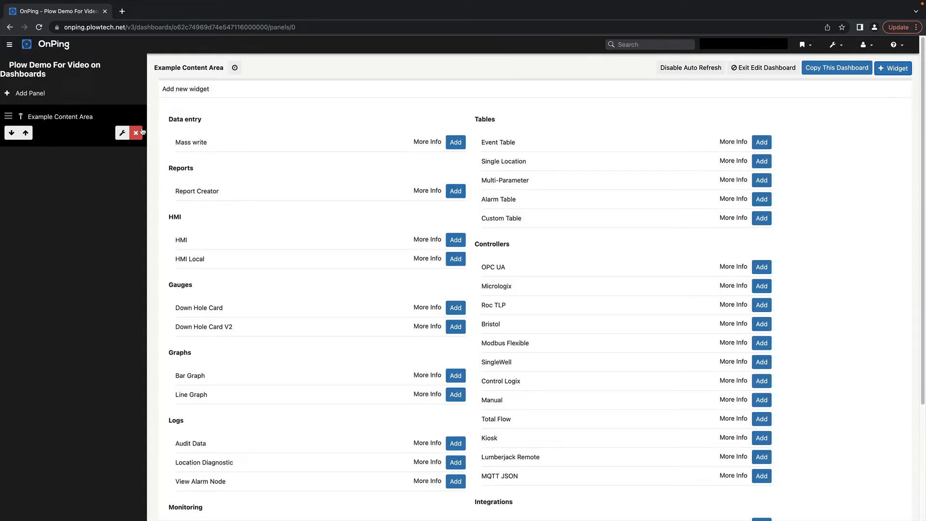
{"action": "left_click", "coordinate": [451, 191]}
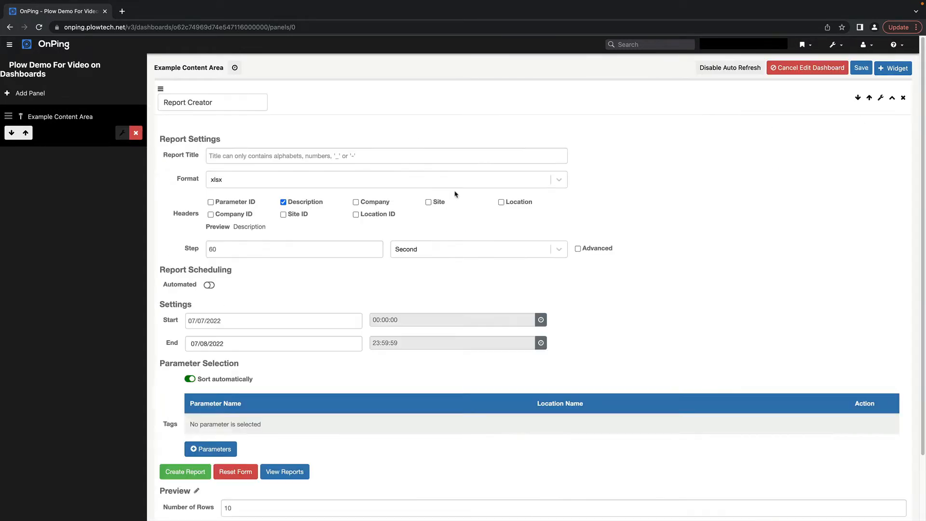
{"action": "left_click", "coordinate": [864, 68]}
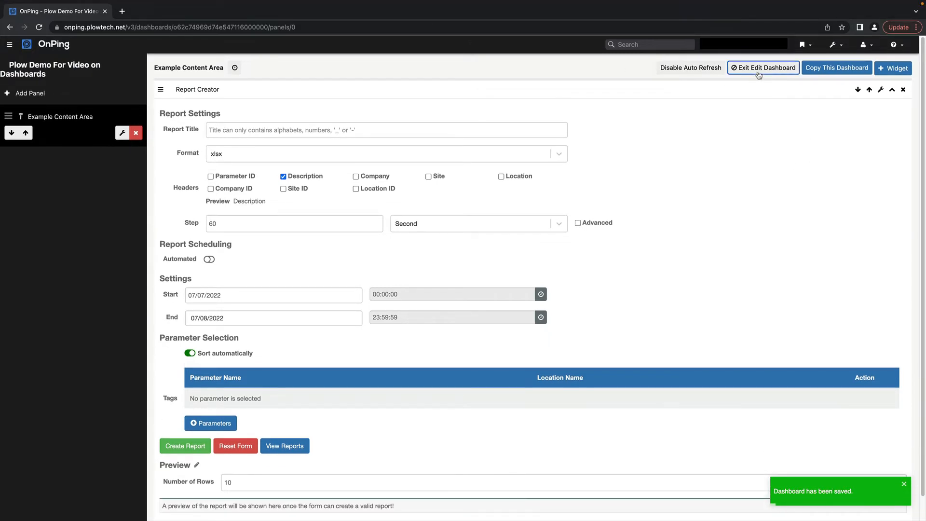
- Exit edit mode and reload the page to check the saved dashboard
{"action": "left_click", "coordinate": [759, 67]}
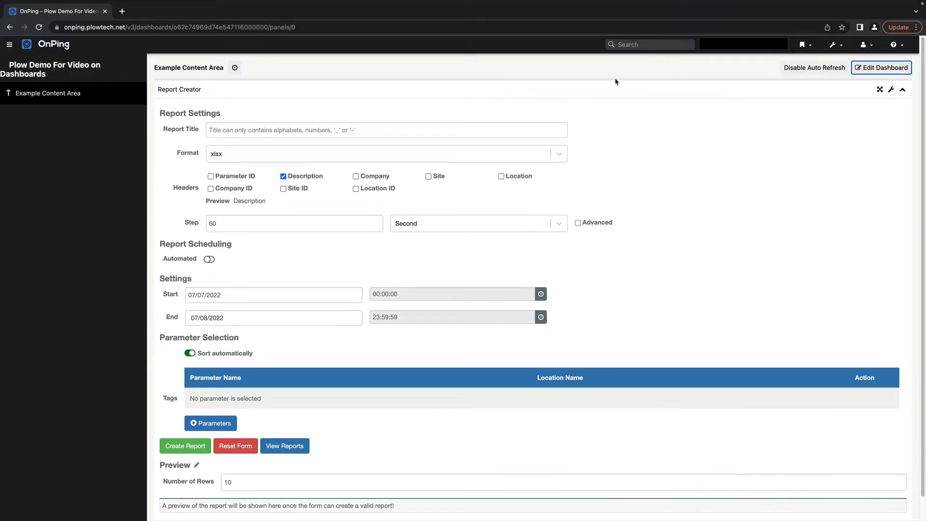
{"action": "left_click", "coordinate": [39, 28]}
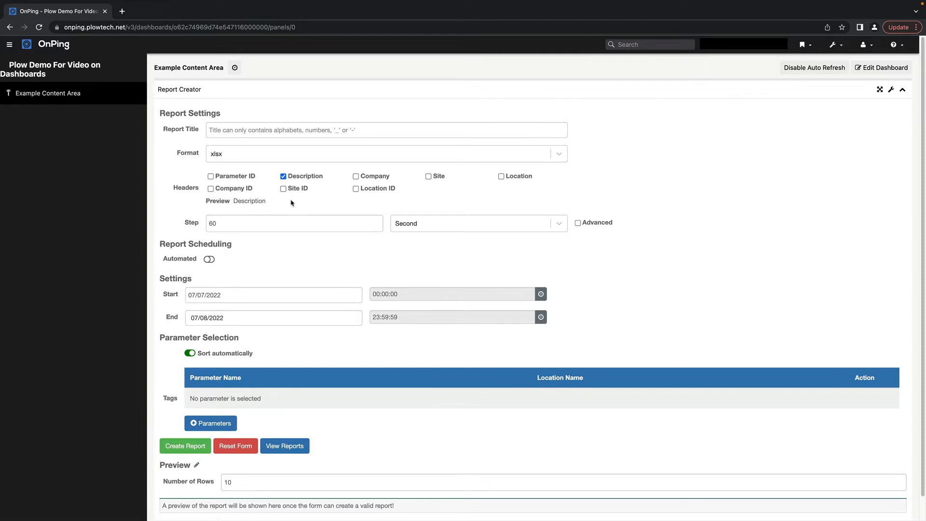
{"action": "left_click", "coordinate": [39, 27]}
- Add a panel titled 'Other Content' with the pump-motor icon
{"action": "left_click", "coordinate": [873, 71]}
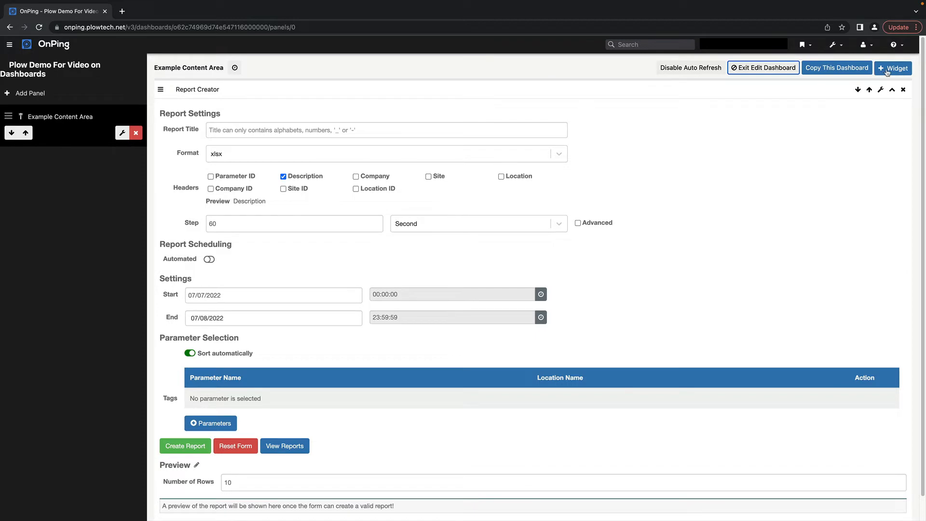
{"action": "left_click", "coordinate": [76, 97]}
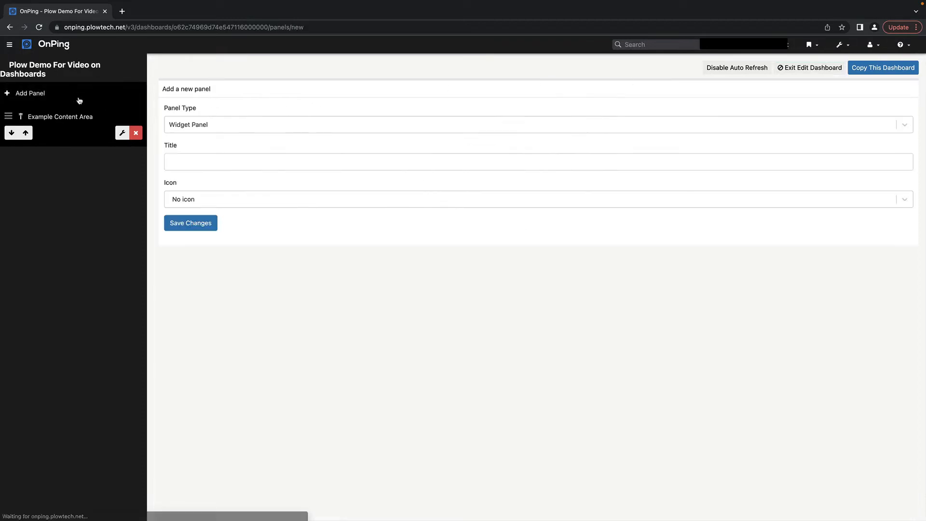
{"action": "left_click", "coordinate": [274, 159]}
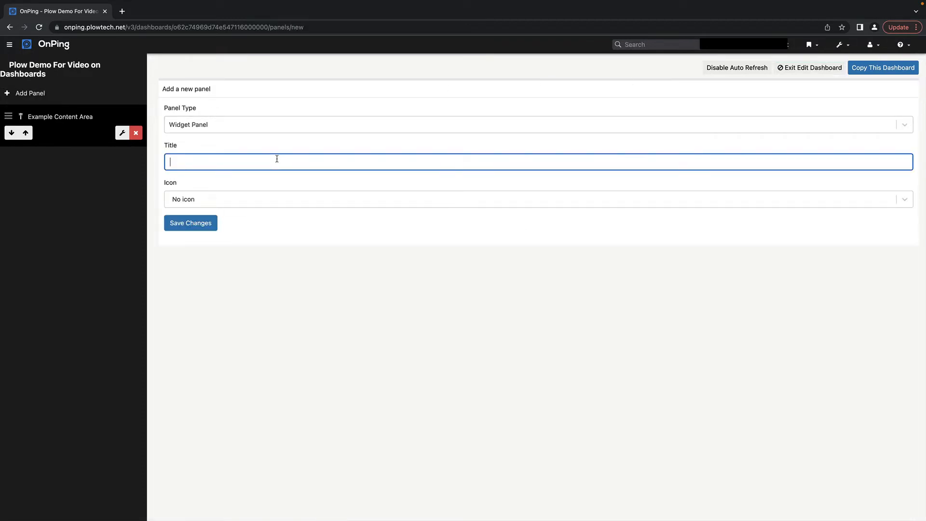
{"action": "type", "text": "Other Content"}
{"action": "left_click", "coordinate": [274, 198]}
{"action": "left_click", "coordinate": [249, 254]}
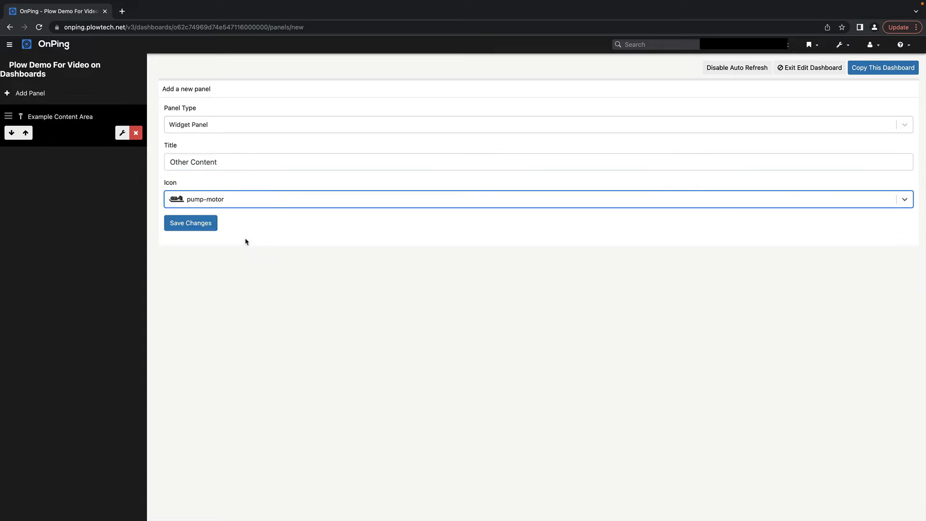
{"action": "left_click", "coordinate": [196, 223]}
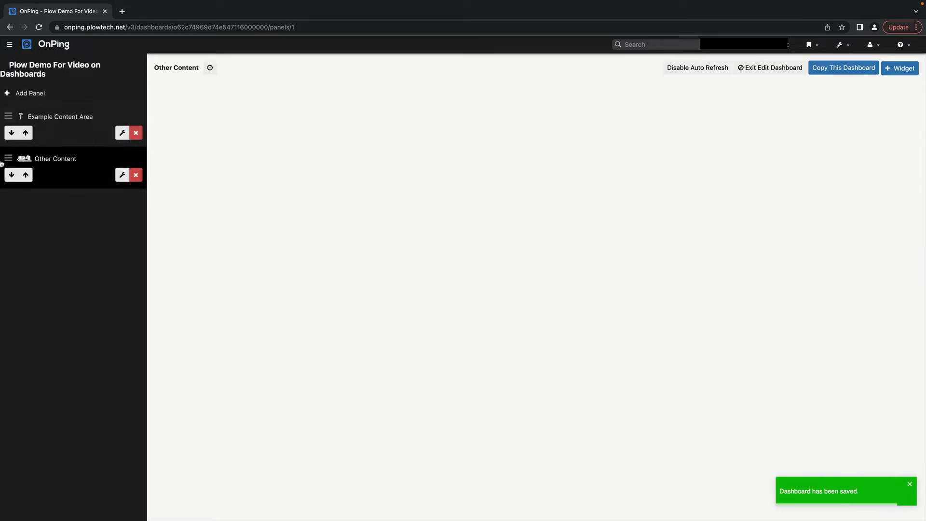
- Move Other Content above Example Content Area, save, exit editing, and reload
{"action": "left_click_drag", "start_coordinate": [27, 159], "coordinate": [12, 117]}
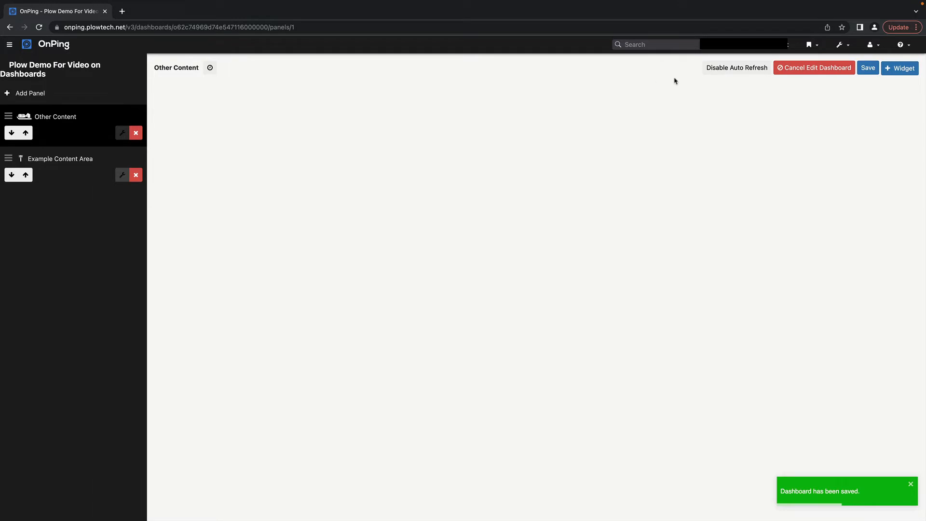
{"action": "left_click", "coordinate": [867, 69]}
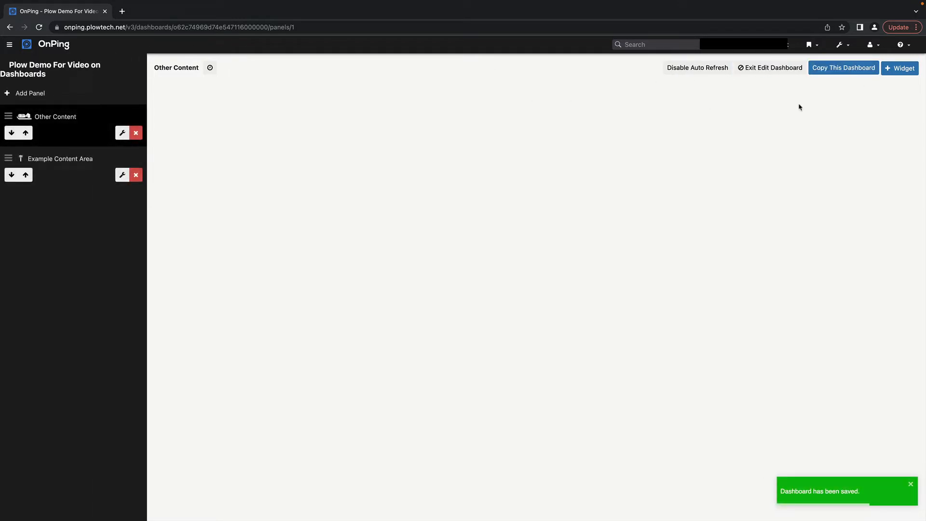
{"action": "left_click", "coordinate": [757, 71]}
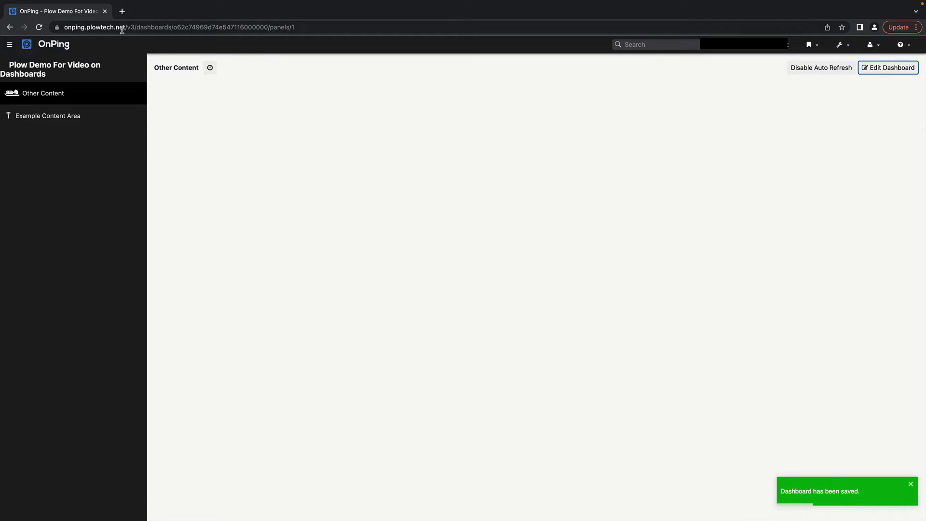
{"action": "left_click", "coordinate": [39, 27]}
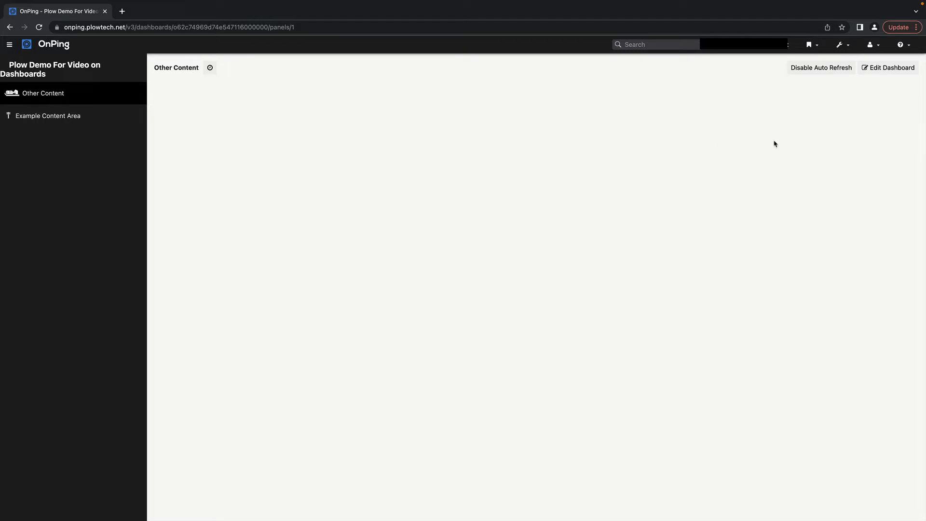
- Add a Link to Dashboard panel targeting 'Dashboard' with the link icon
{"action": "left_click", "coordinate": [866, 70]}
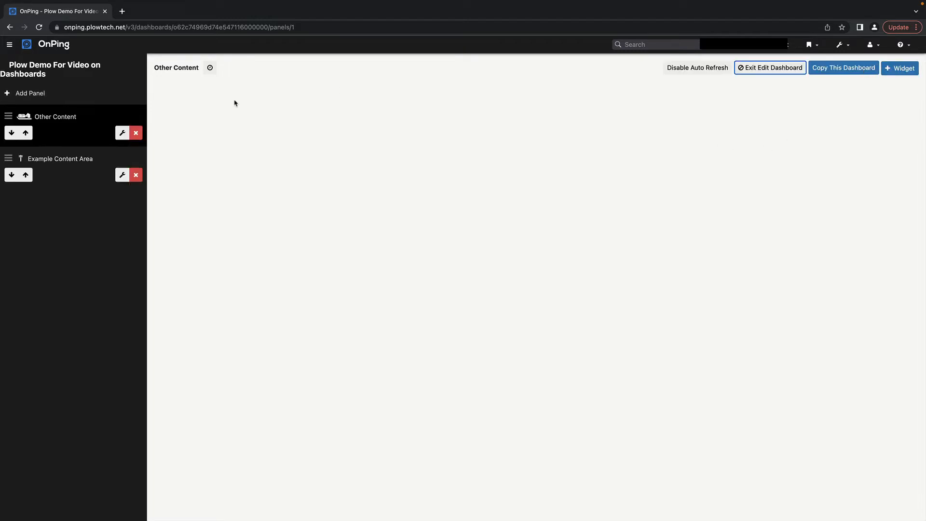
{"action": "left_click", "coordinate": [72, 96]}
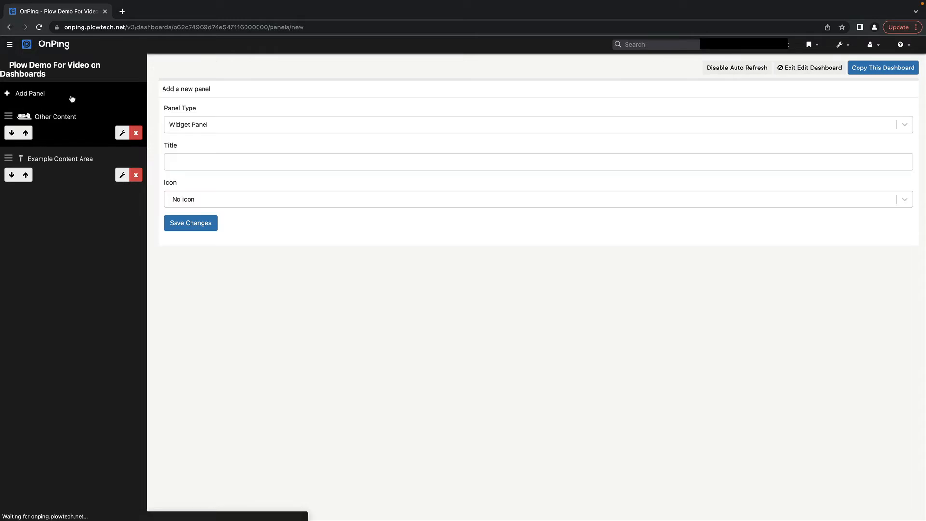
{"action": "left_click", "coordinate": [214, 126]}
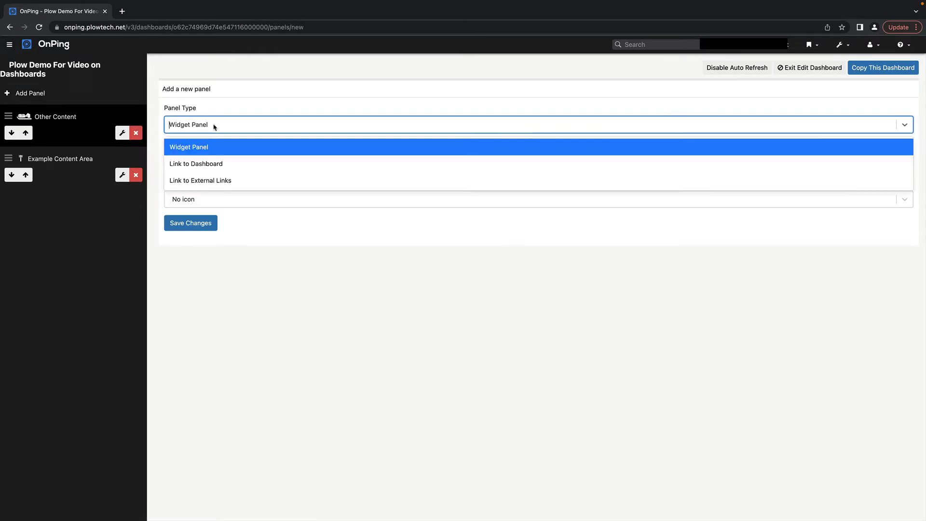
{"action": "left_click", "coordinate": [213, 165]}
{"action": "left_click", "coordinate": [212, 164]}
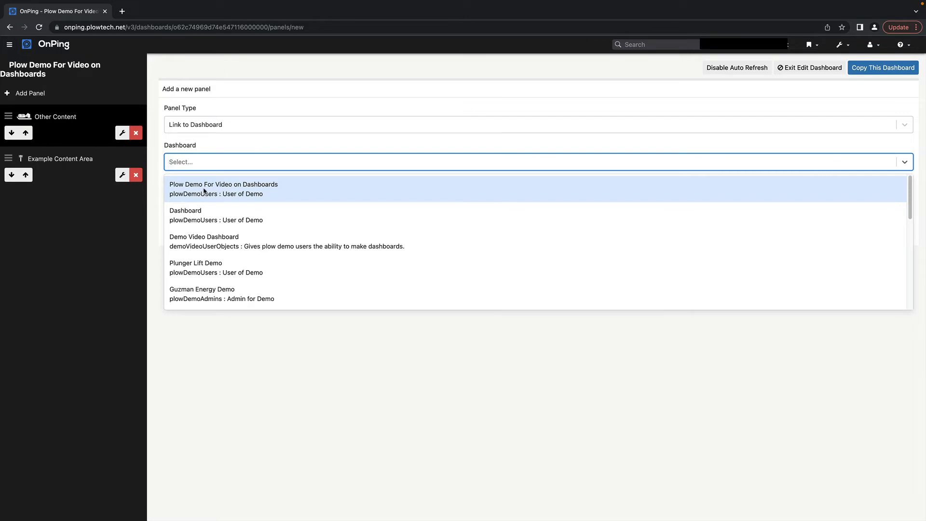
{"action": "left_click", "coordinate": [217, 218]}
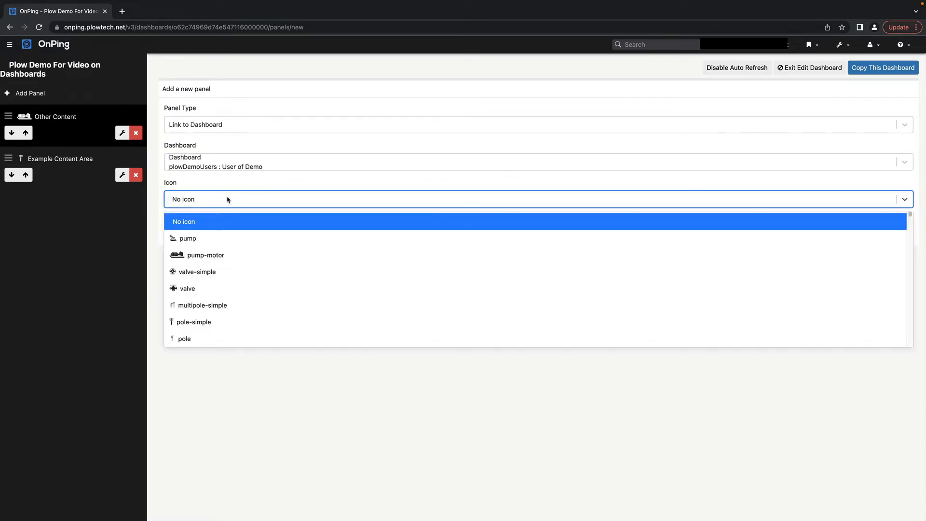
{"action": "type", "text": "fa"}
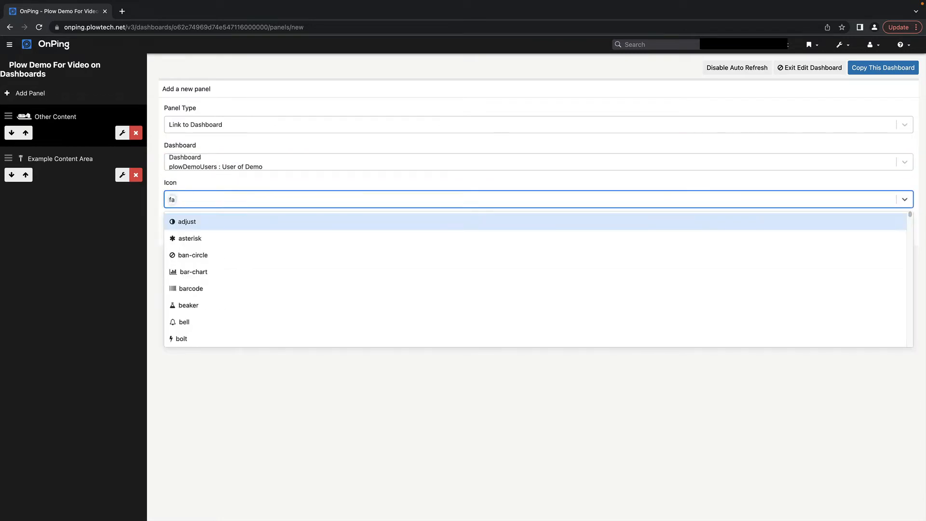
{"action": "type", "text": " ic"}
{"action": "key", "text": "BackSpace"}
{"action": "key", "text": "BackSpace"}
{"action": "key", "text": "BackSpace"}
{"action": "key", "text": "BackSpace"}
{"action": "key", "text": "BackSpace"}
{"action": "type", "text": "link"}
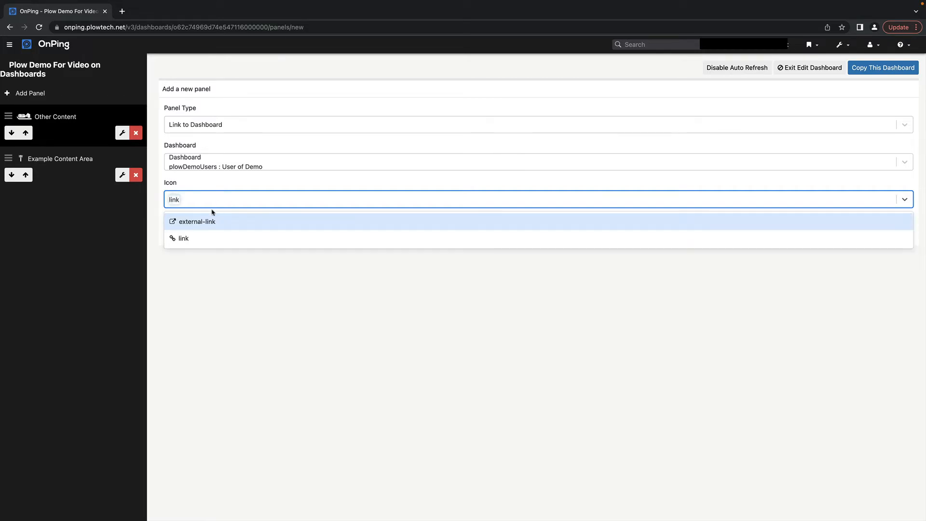
{"action": "left_click", "coordinate": [213, 238]}
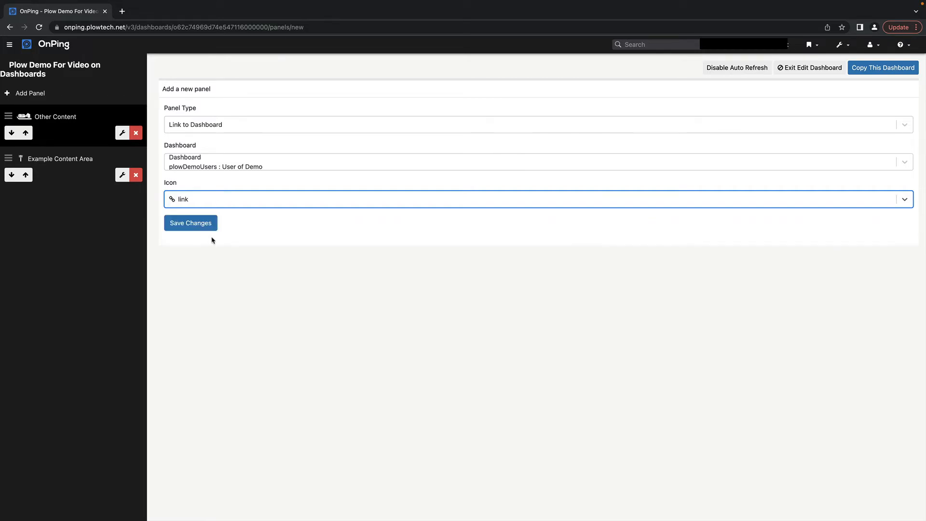
{"action": "left_click", "coordinate": [190, 223]}
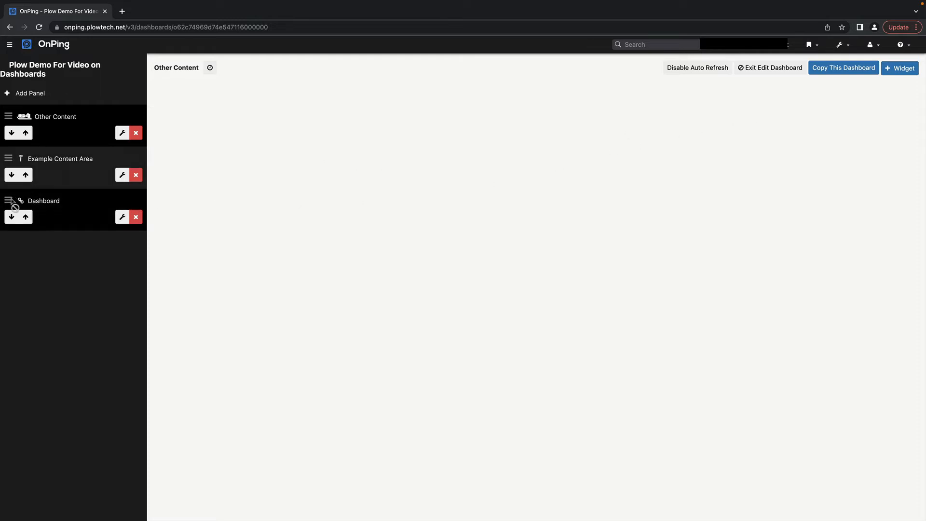
- Move the Dashboard link panel to the top, save the order, and leave edit mode
{"action": "left_click_drag", "start_coordinate": [8, 200], "coordinate": [12, 127]}
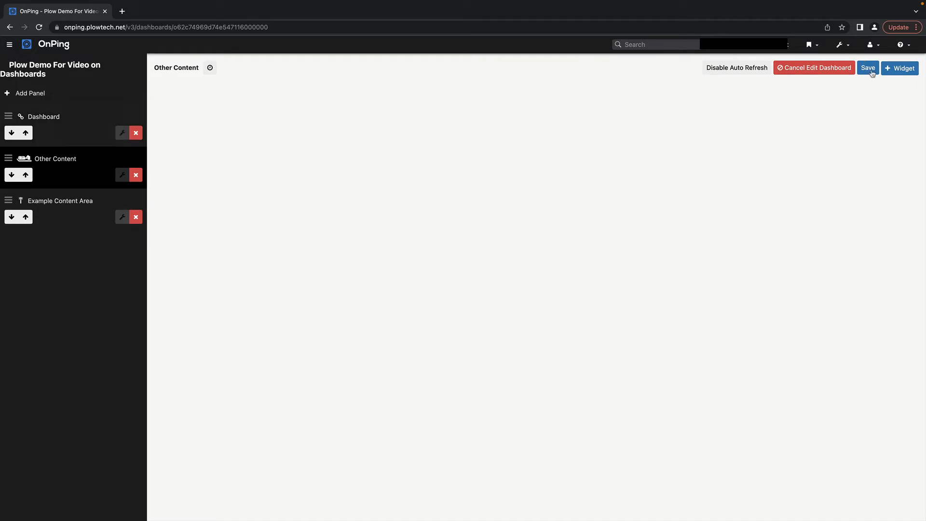
{"action": "left_click", "coordinate": [867, 68]}
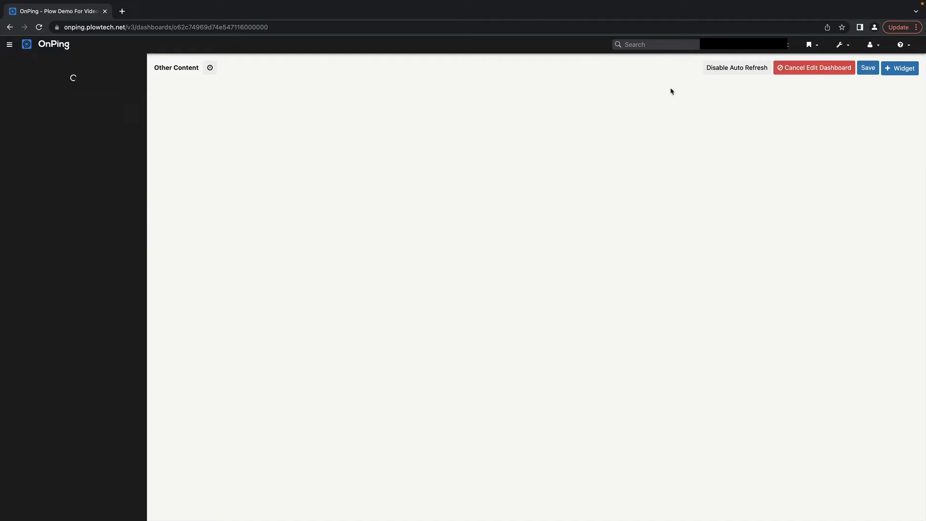
{"action": "left_click", "coordinate": [750, 69]}
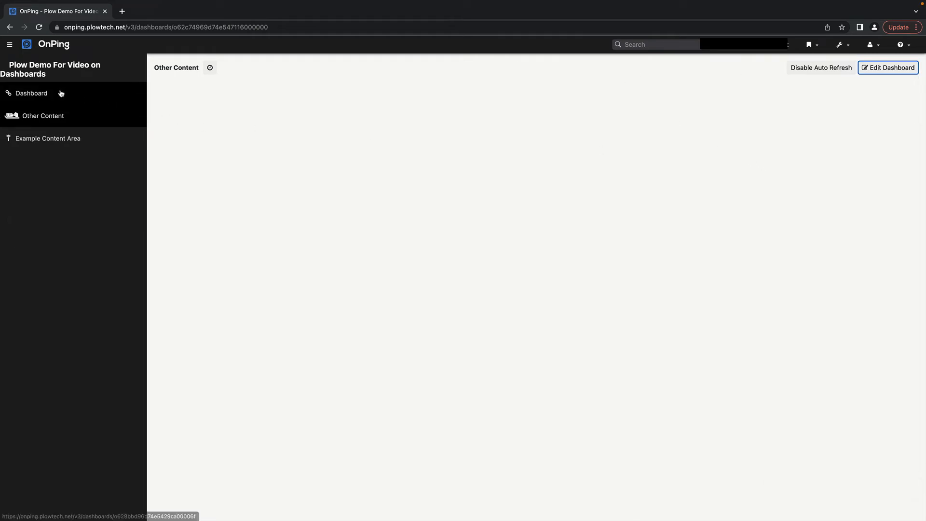
{"action": "left_click", "coordinate": [61, 93]}
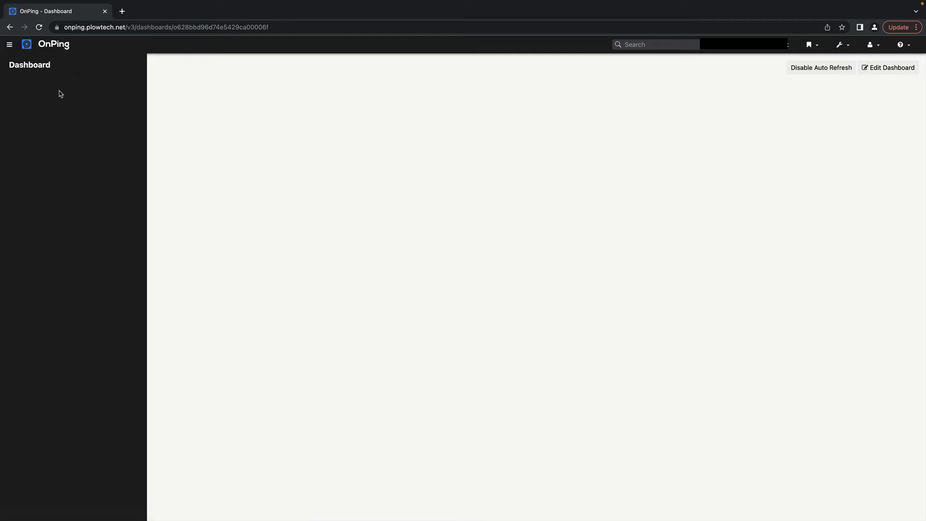
- Reopen the linked Dashboard from Plow Demo and put it into edit mode
{"action": "left_click", "coordinate": [11, 28]}
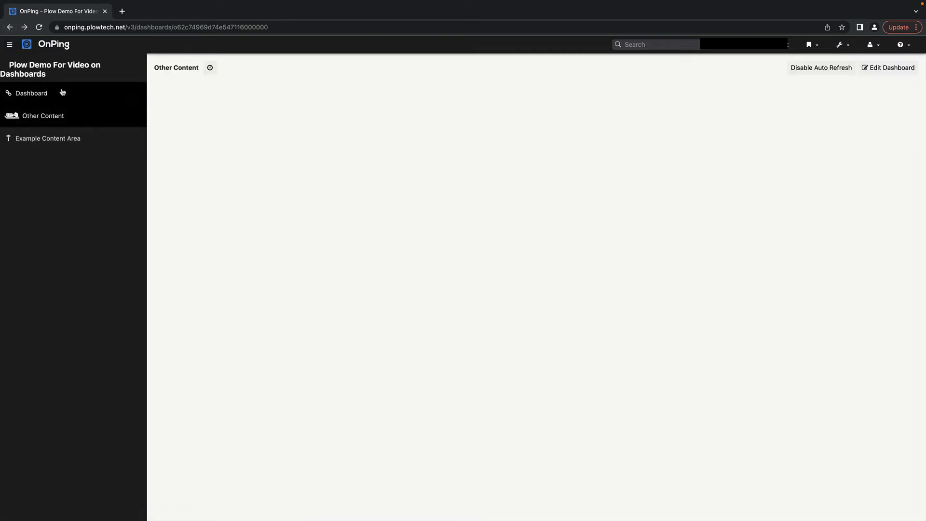
{"action": "left_click", "coordinate": [66, 93]}
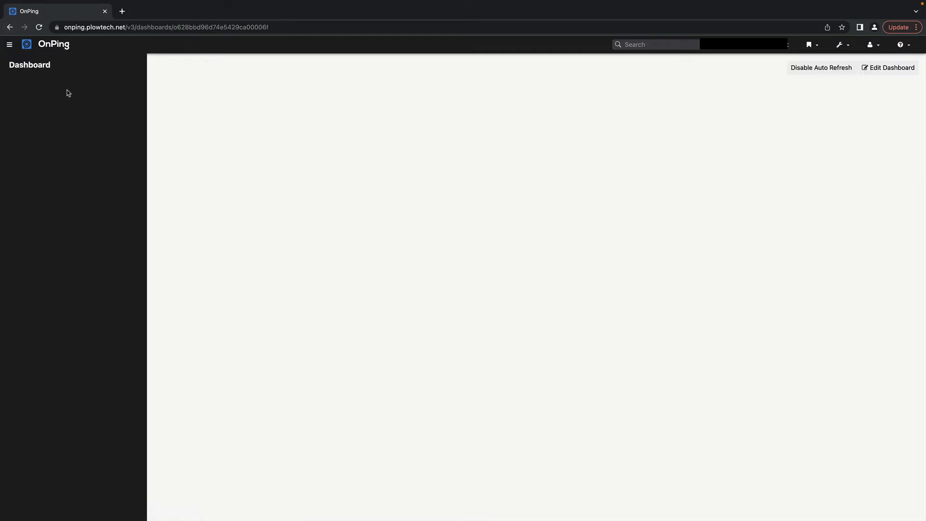
{"action": "left_click", "coordinate": [890, 70]}
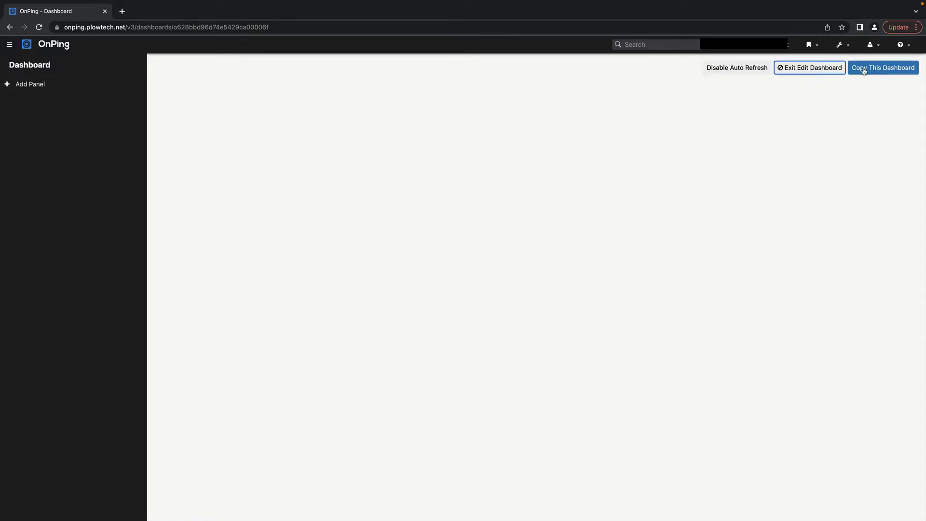
- Add a widget panel titled 'Different Dashboard content' with the download-alt icon
{"action": "left_click", "coordinate": [111, 87]}
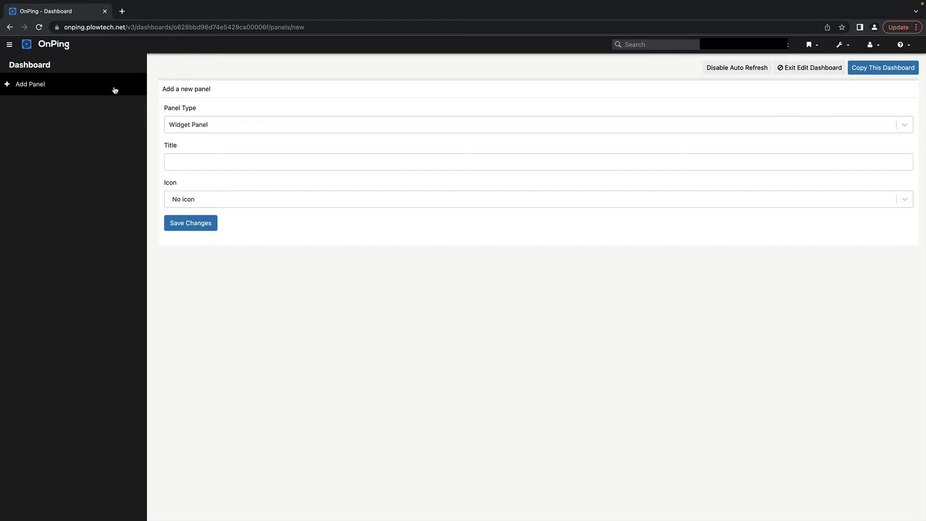
{"action": "left_click", "coordinate": [229, 162]}
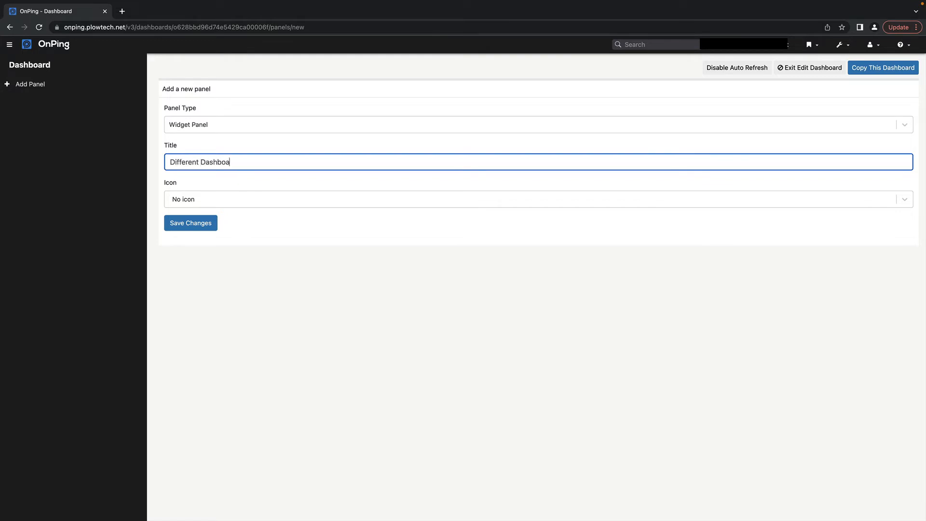
{"action": "type", "text": "Different Dashboard content"}
{"action": "left_click", "coordinate": [173, 199]}
{"action": "scroll", "coordinate": [232, 309], "scroll_direction": "down", "scroll_amount": 5}
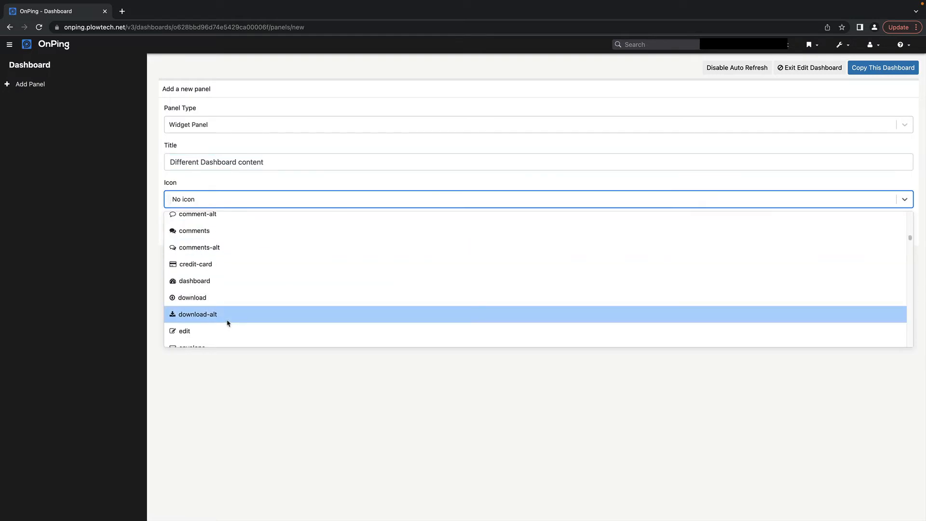
{"action": "left_click", "coordinate": [229, 322]}
{"action": "left_click", "coordinate": [199, 228]}
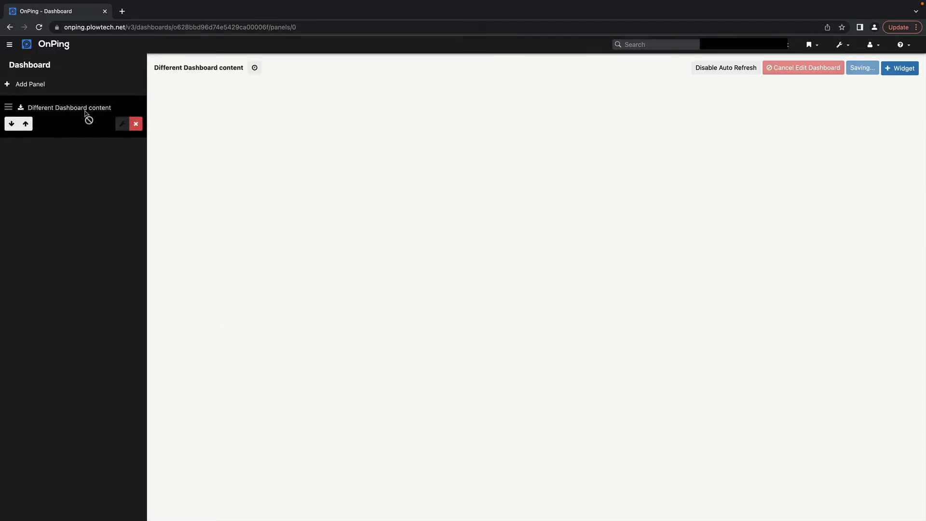
- Add an HMI widget with the 16:9 aspect ratio to the panel
{"action": "left_click", "coordinate": [905, 71]}
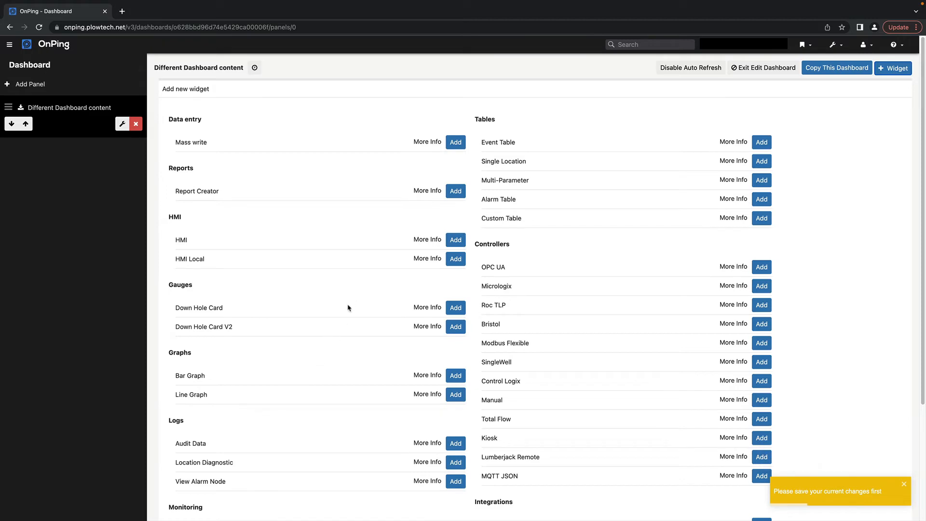
{"action": "scroll", "coordinate": [584, 450], "scroll_direction": "down", "scroll_amount": 4}
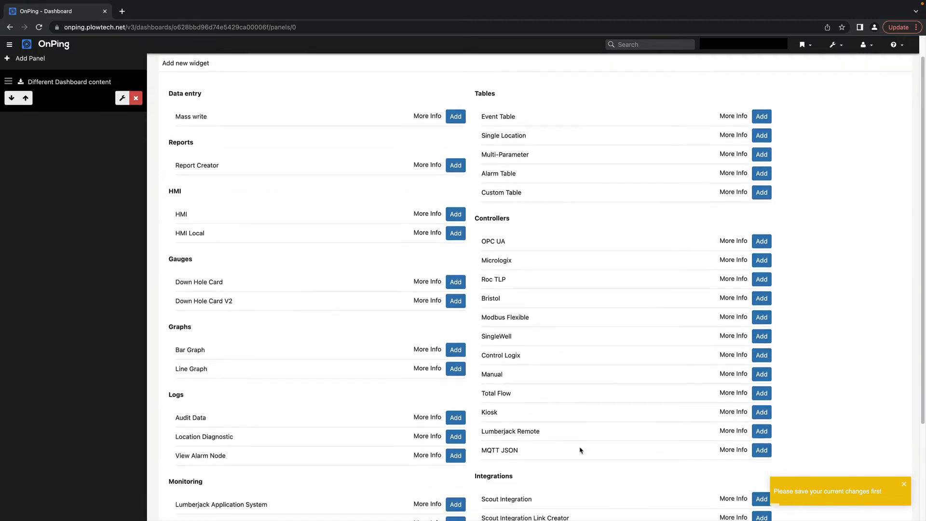
{"action": "scroll", "coordinate": [581, 448], "scroll_direction": "up", "scroll_amount": 4}
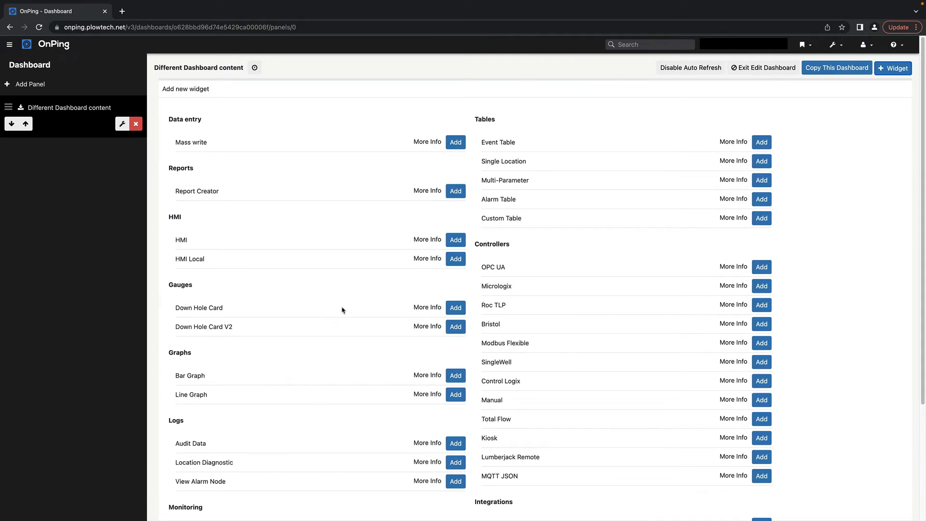
{"action": "left_click", "coordinate": [456, 239]}
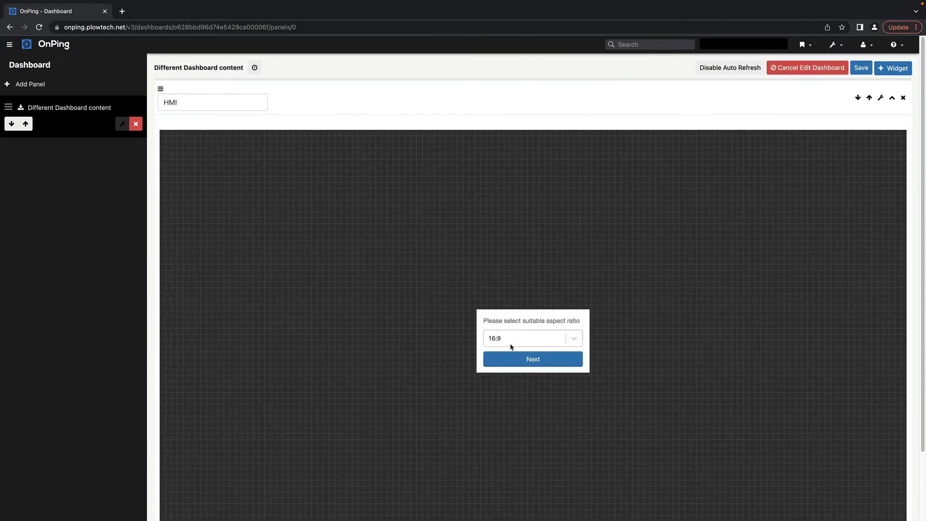
{"action": "left_click", "coordinate": [516, 359]}
- Rename the HMI widget to 'Content Example HMI', save, and exit editing
{"action": "left_click", "coordinate": [216, 98]}
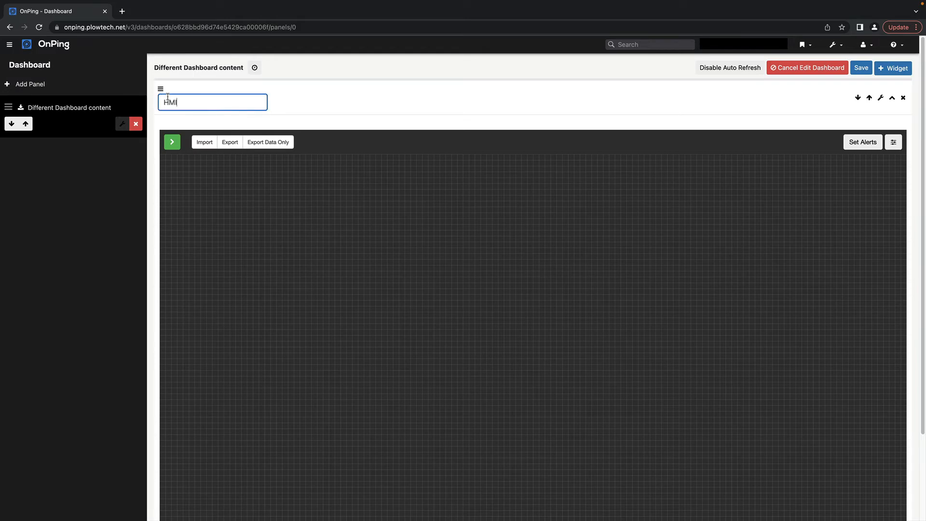
{"action": "key", "text": "super+a"}
{"action": "type", "text": "Content Exampl"}
{"action": "left_click", "coordinate": [860, 68]}
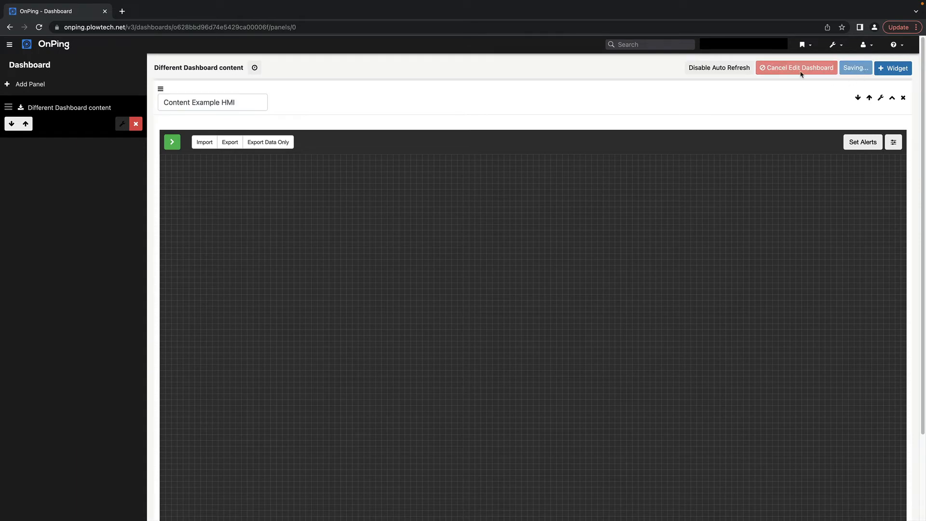
{"action": "left_click", "coordinate": [768, 68]}
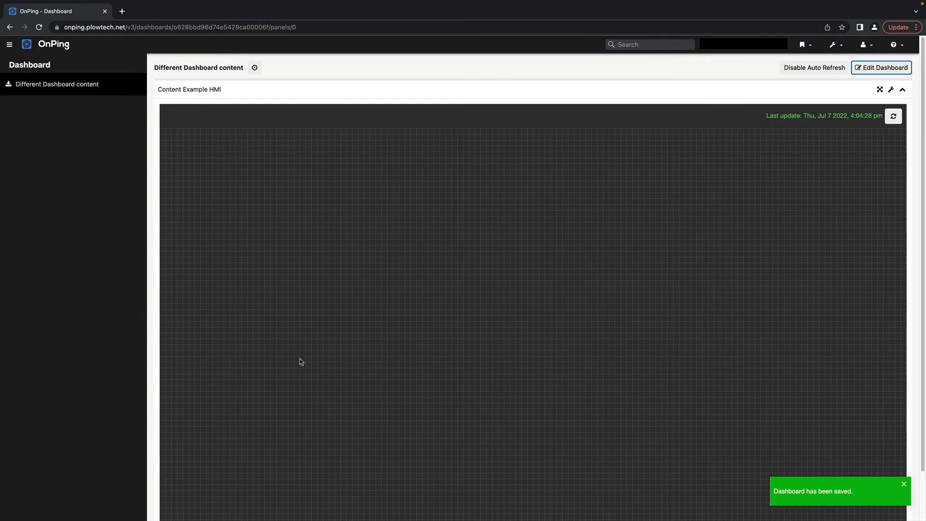
- Go back to Plow Demo For Video on Dashboards, follow its Dashboard link, and edit Dashboard again
{"action": "left_click", "coordinate": [9, 27]}
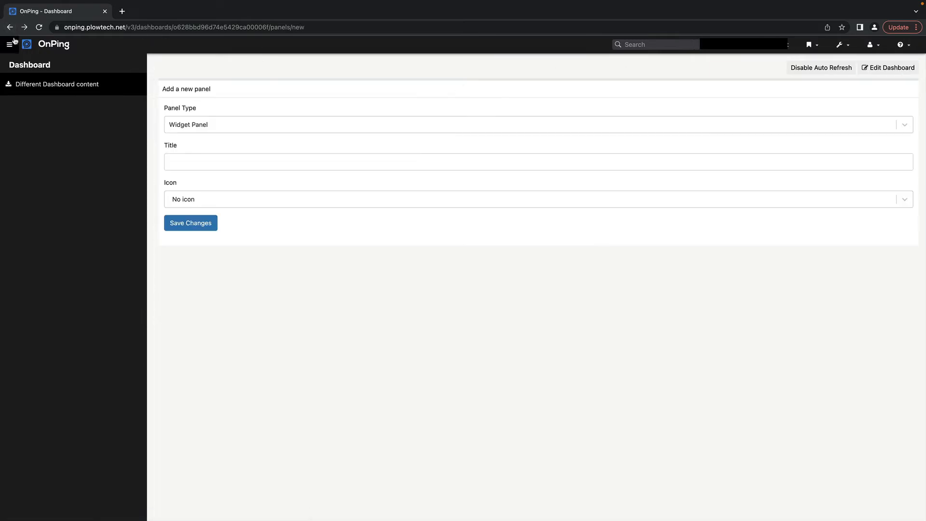
{"action": "left_click", "coordinate": [10, 27]}
{"action": "left_click", "coordinate": [10, 27]}
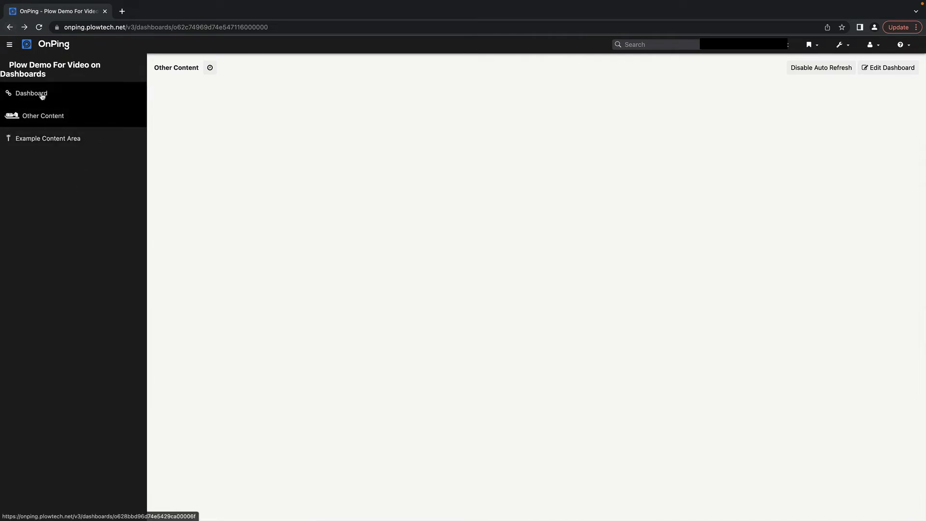
{"action": "left_click", "coordinate": [26, 95]}
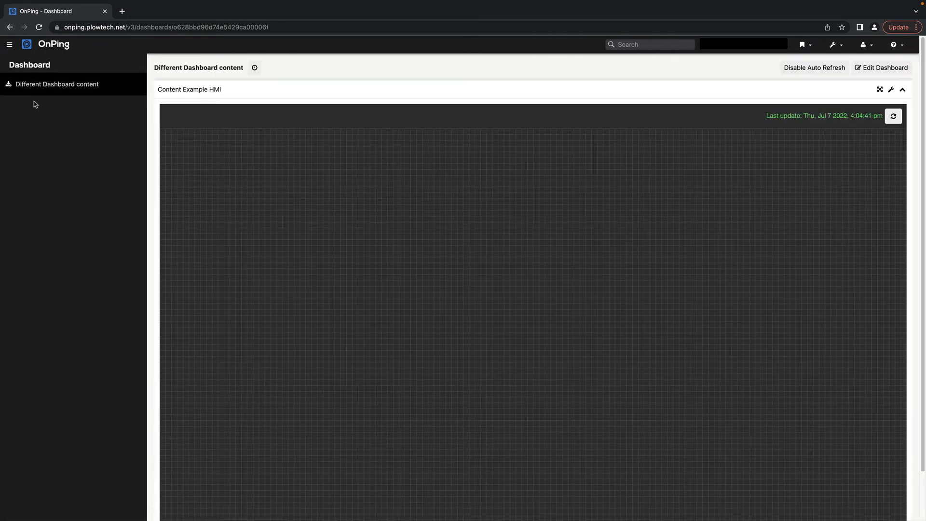
{"action": "left_click", "coordinate": [10, 29]}
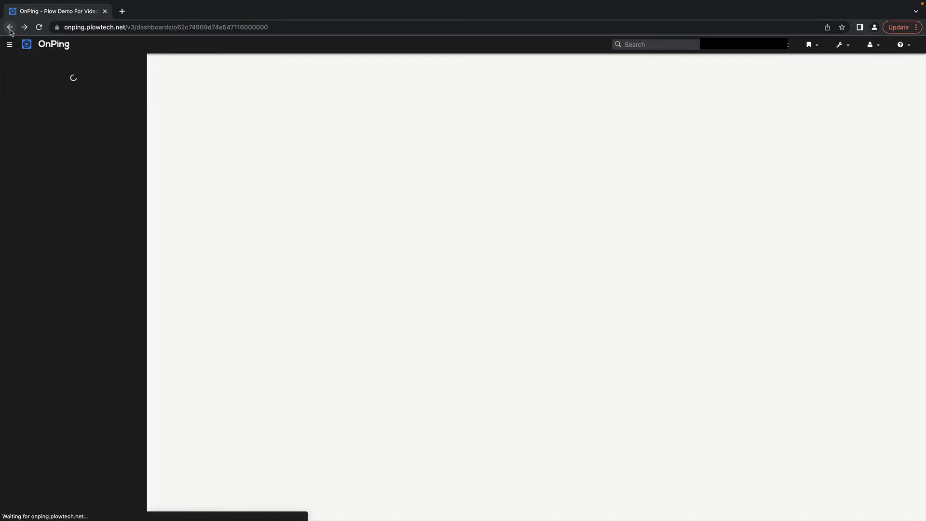
{"action": "left_click", "coordinate": [23, 30]}
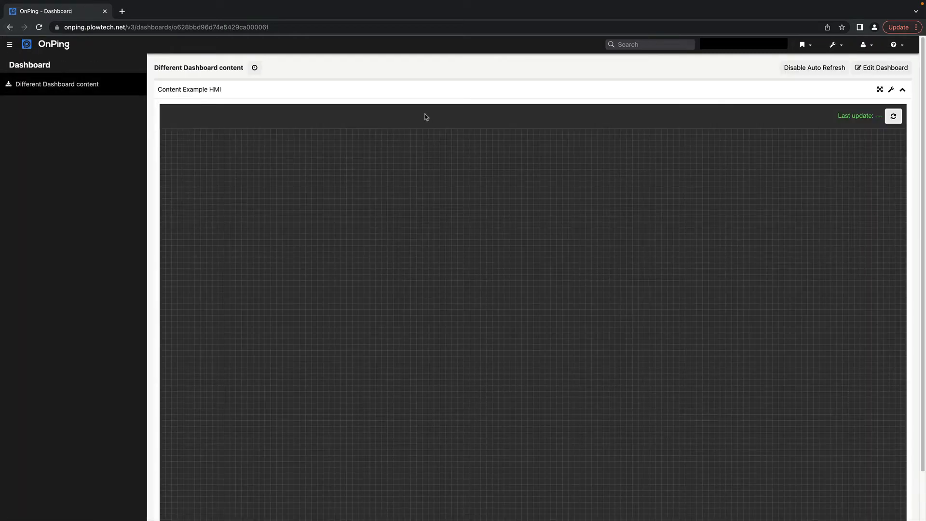
{"action": "left_click", "coordinate": [875, 70]}
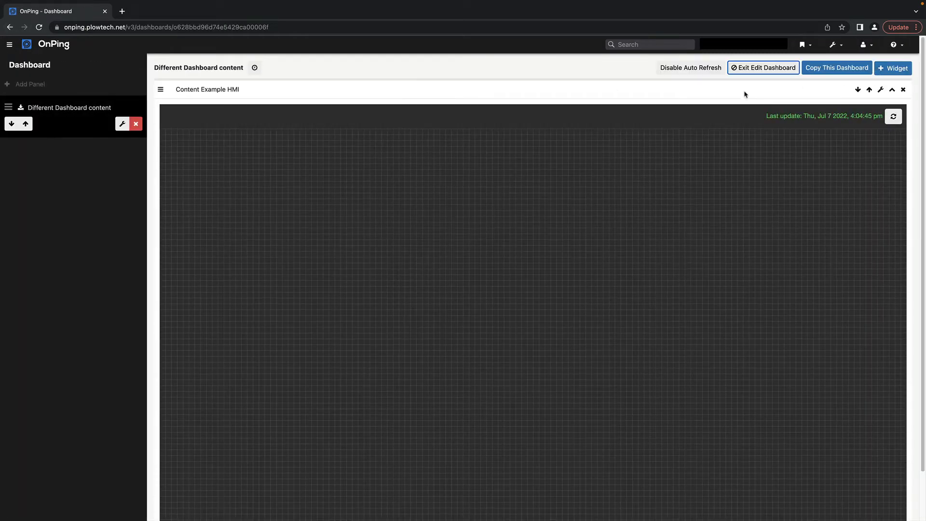
- Add a Link to Dashboard panel targeting 'Plow Demo For Video on Dashboards' with the link icon
{"action": "left_click", "coordinate": [107, 90]}
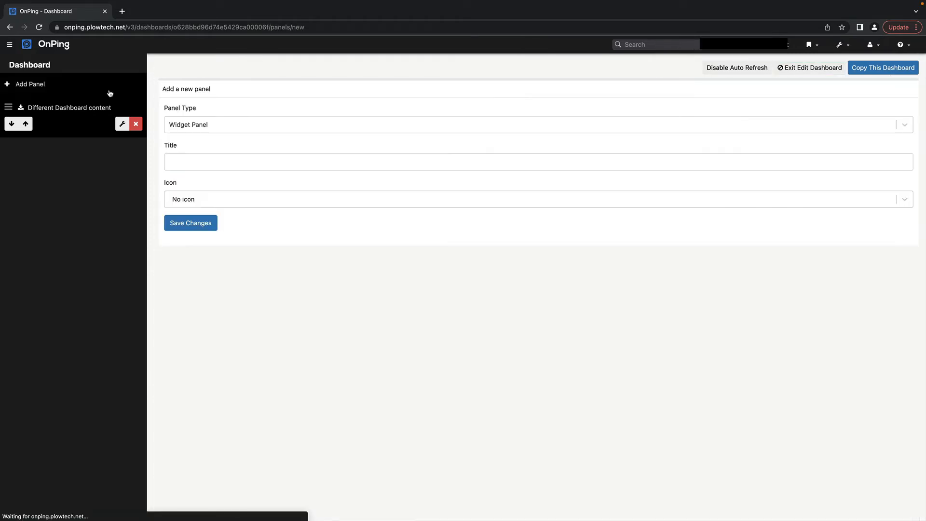
{"action": "left_click", "coordinate": [235, 126]}
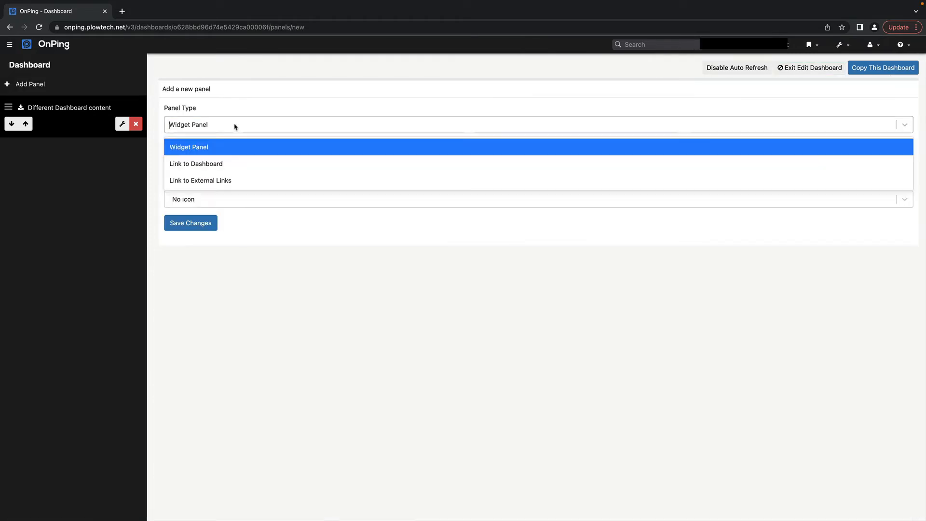
{"action": "left_click", "coordinate": [223, 165]}
{"action": "left_click", "coordinate": [223, 165]}
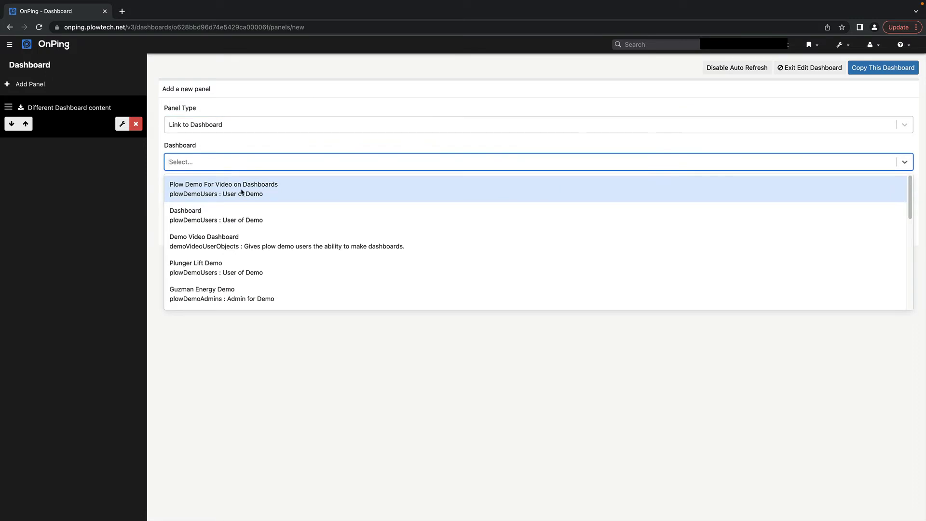
{"action": "left_click", "coordinate": [208, 193]}
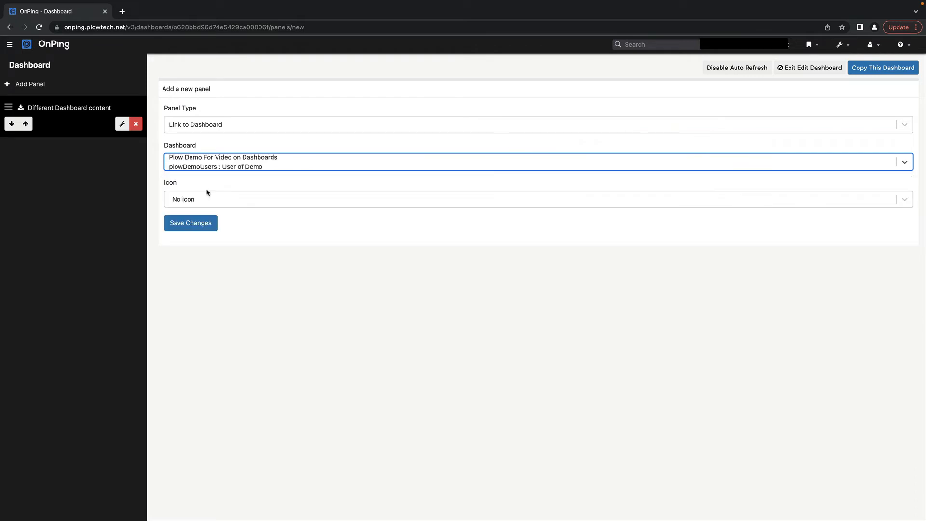
{"action": "left_click", "coordinate": [198, 200]}
{"action": "type", "text": "link"}
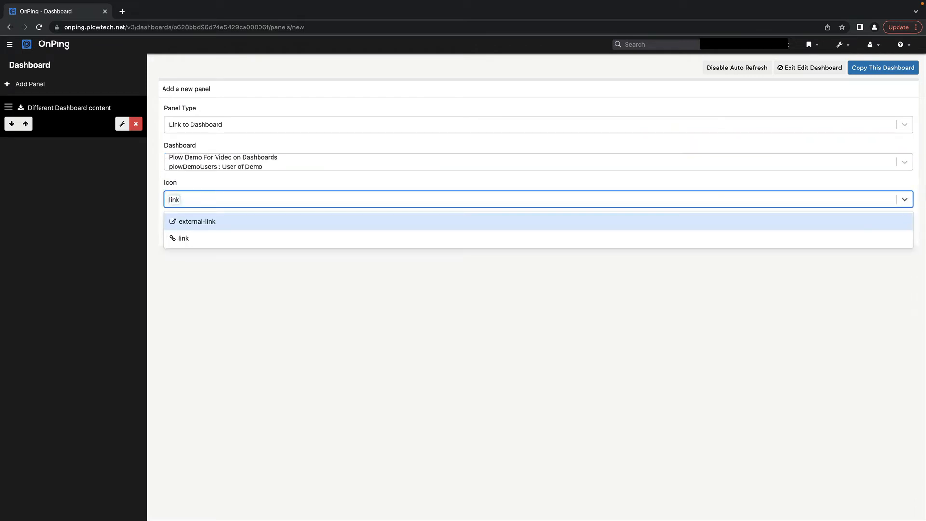
{"action": "left_click", "coordinate": [182, 239]}
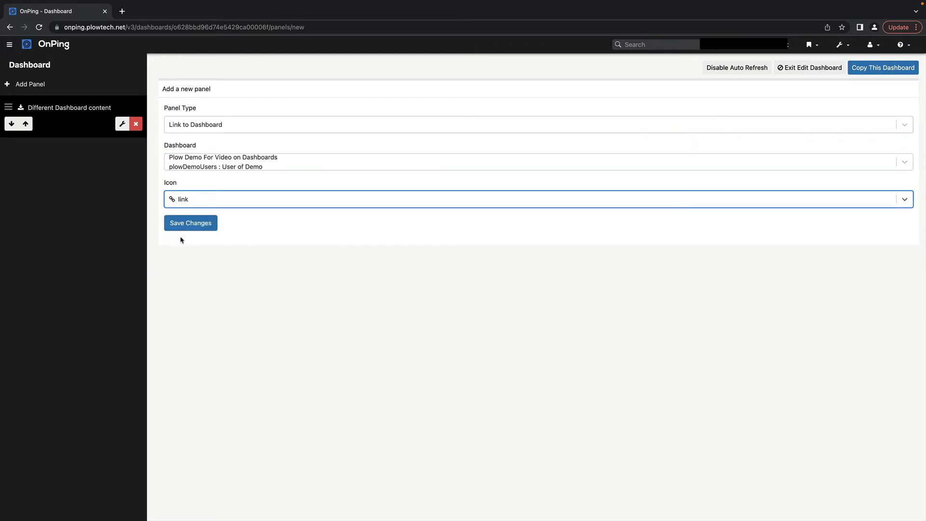
{"action": "left_click", "coordinate": [185, 223]}
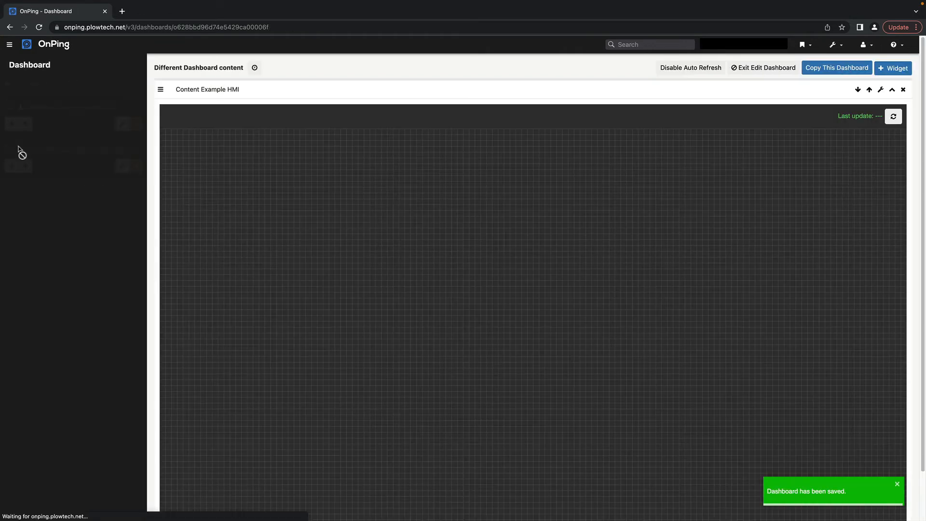
- Move the link panel above Different Dashboard content, save, and exit editing
{"action": "left_click_drag", "start_coordinate": [8, 145], "coordinate": [53, 111]}
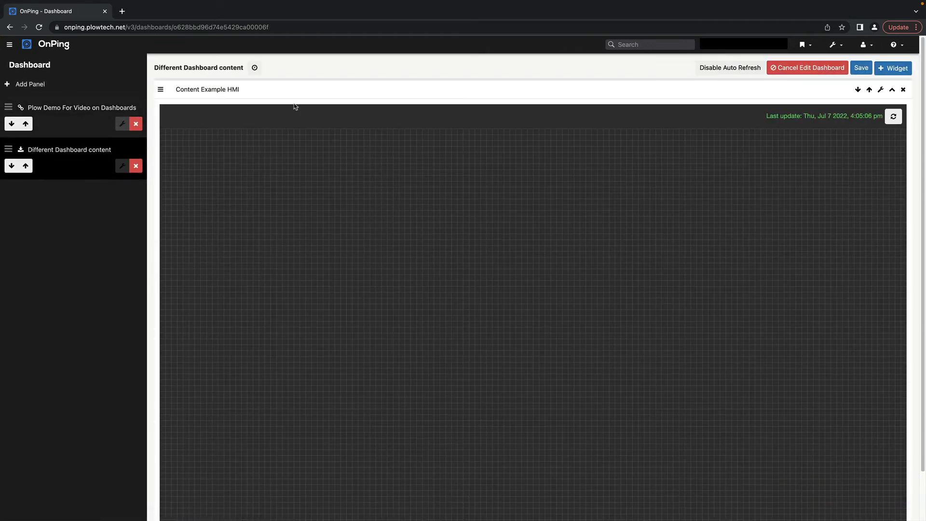
{"action": "left_click", "coordinate": [859, 68]}
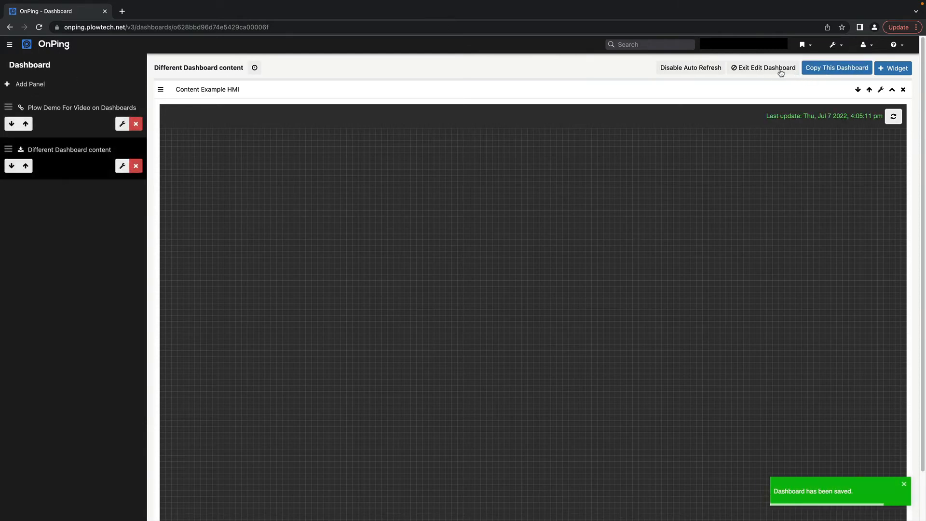
{"action": "left_click", "coordinate": [783, 72]}
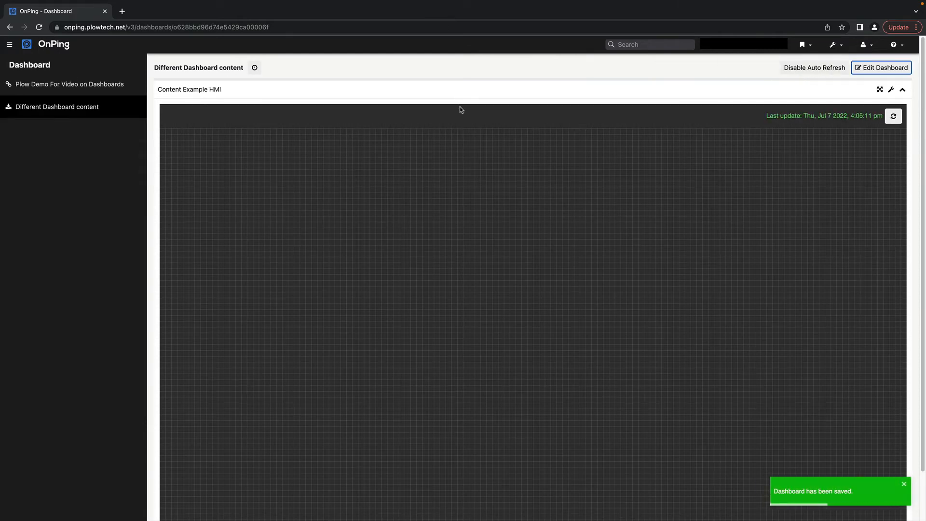
- Switch between the two dashboards, settle on Plow Demo For Video on Dashboards, and enter edit mode
{"action": "left_click", "coordinate": [75, 85]}
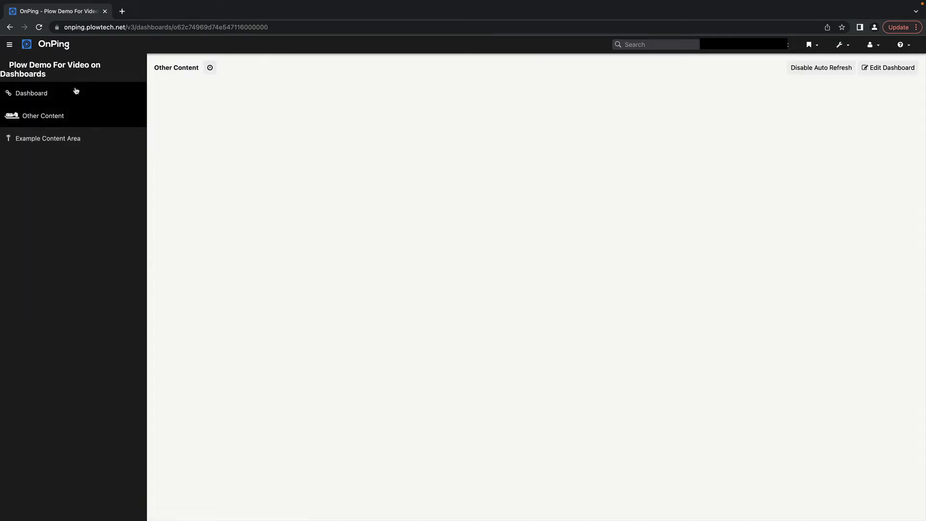
{"action": "left_click", "coordinate": [75, 91]}
{"action": "left_click", "coordinate": [75, 89]}
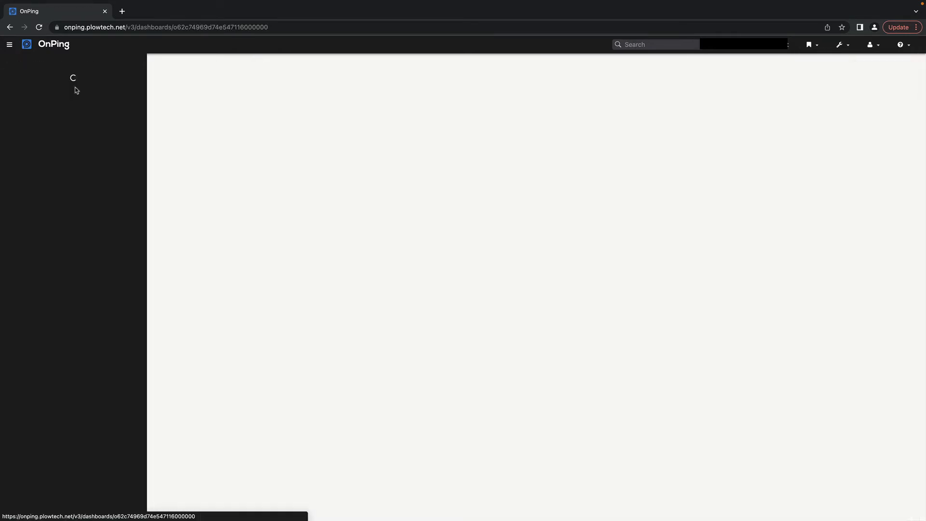
{"action": "left_click", "coordinate": [75, 91]}
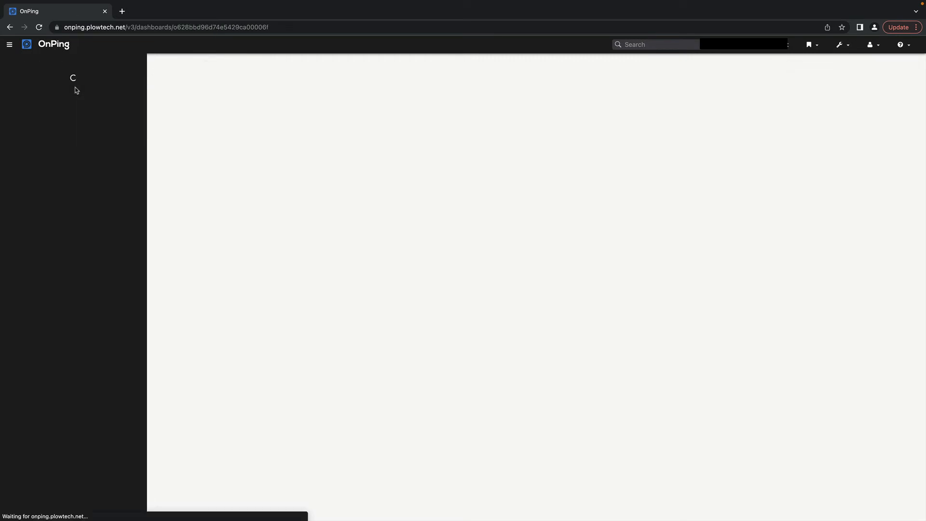
{"action": "left_click", "coordinate": [75, 92]}
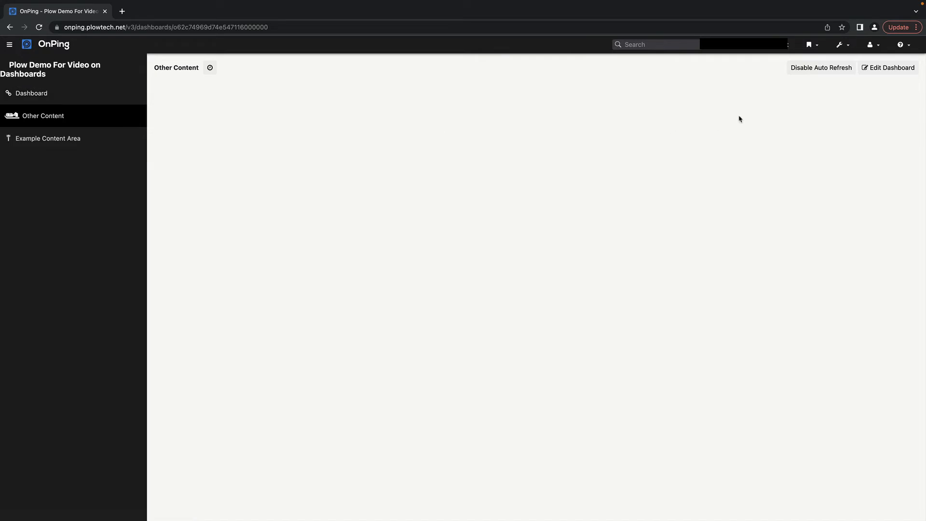
{"action": "left_click", "coordinate": [878, 72]}
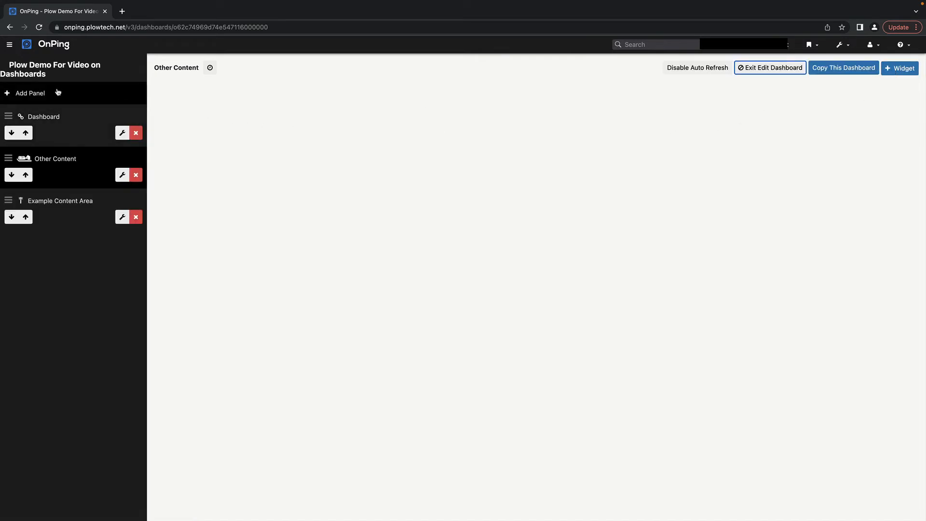
- Add a new Link to External Links panel pointing to Alarm Creator
{"action": "left_click", "coordinate": [58, 93]}
{"action": "left_click", "coordinate": [263, 125]}
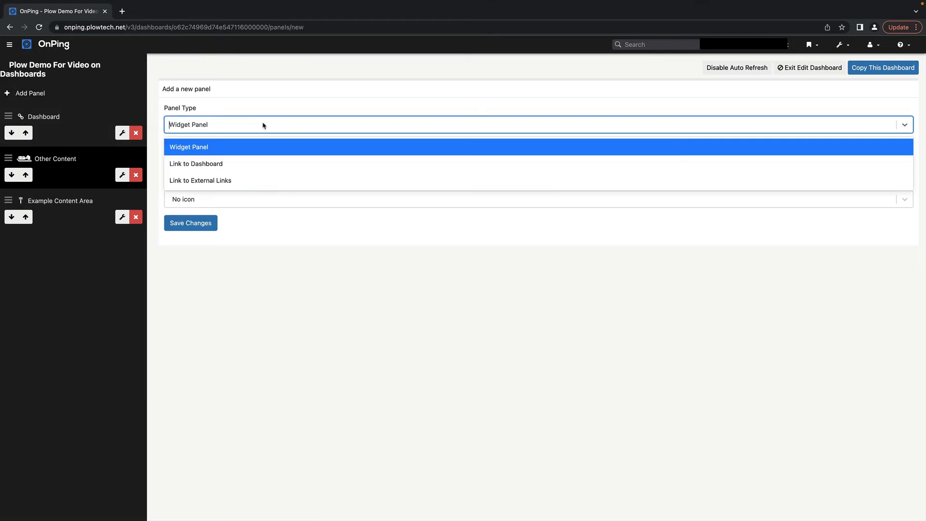
{"action": "left_click", "coordinate": [210, 183]}
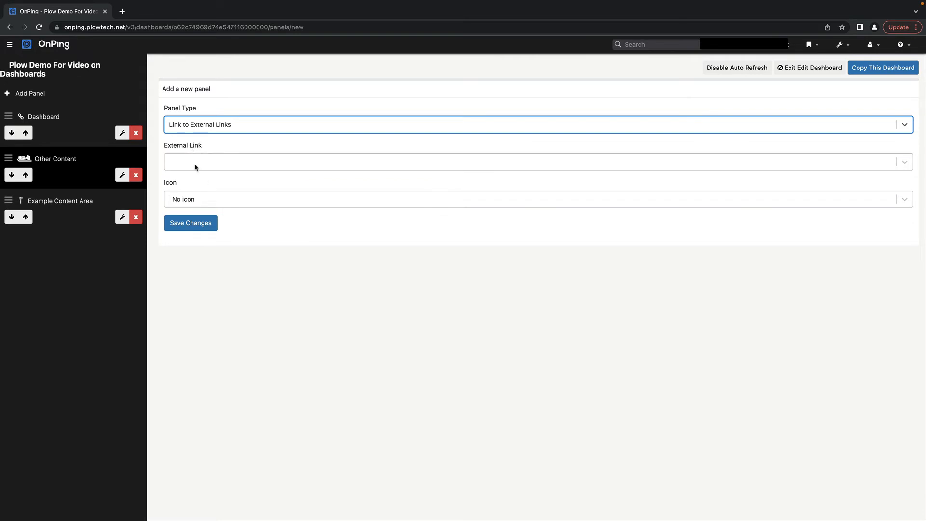
{"action": "left_click", "coordinate": [196, 169]}
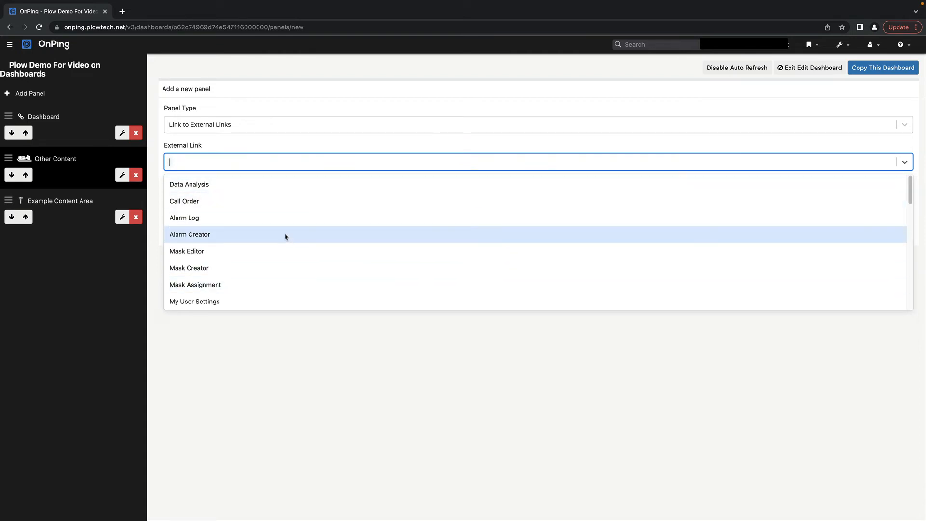
{"action": "scroll", "coordinate": [284, 235], "scroll_direction": "down", "scroll_amount": 5}
{"action": "scroll", "coordinate": [285, 237], "scroll_direction": "down", "scroll_amount": 5}
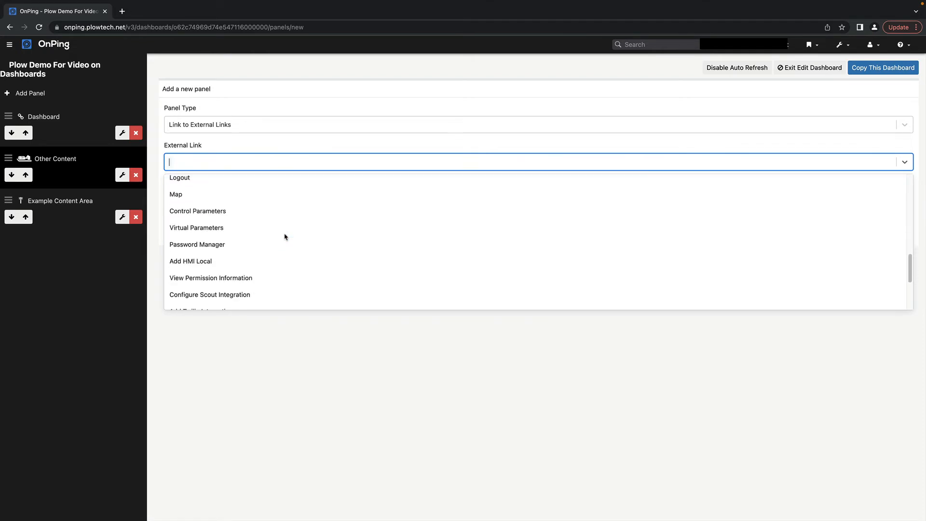
{"action": "scroll", "coordinate": [285, 237], "scroll_direction": "down", "scroll_amount": 3}
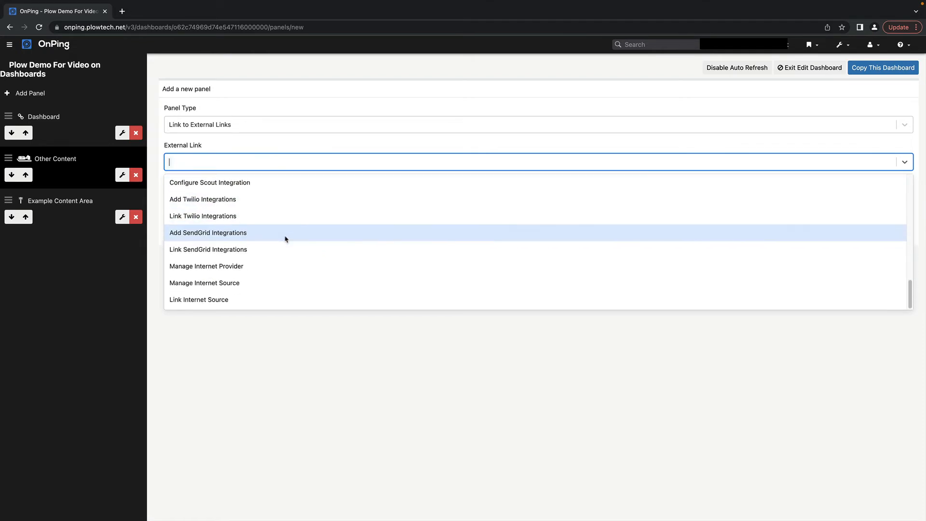
{"action": "scroll", "coordinate": [285, 237], "scroll_direction": "up", "scroll_amount": 12}
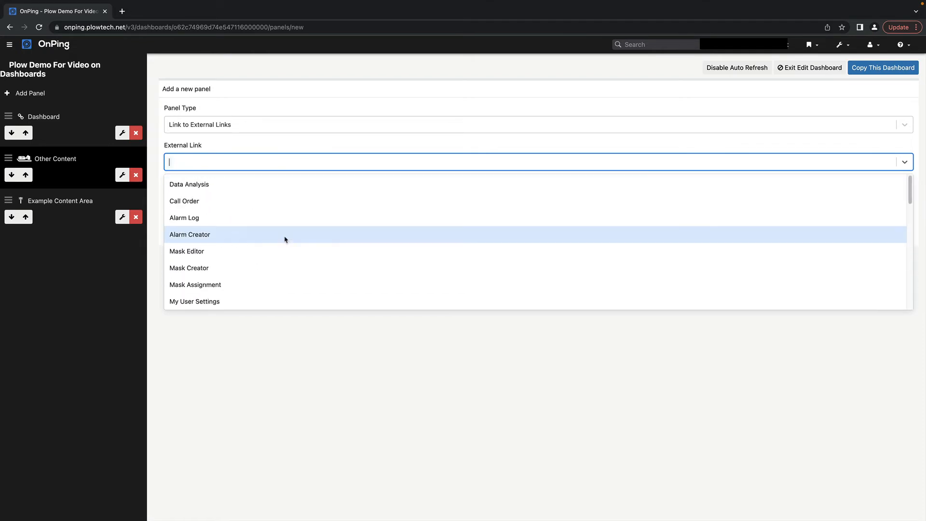
{"action": "scroll", "coordinate": [284, 240], "scroll_direction": "down", "scroll_amount": 4}
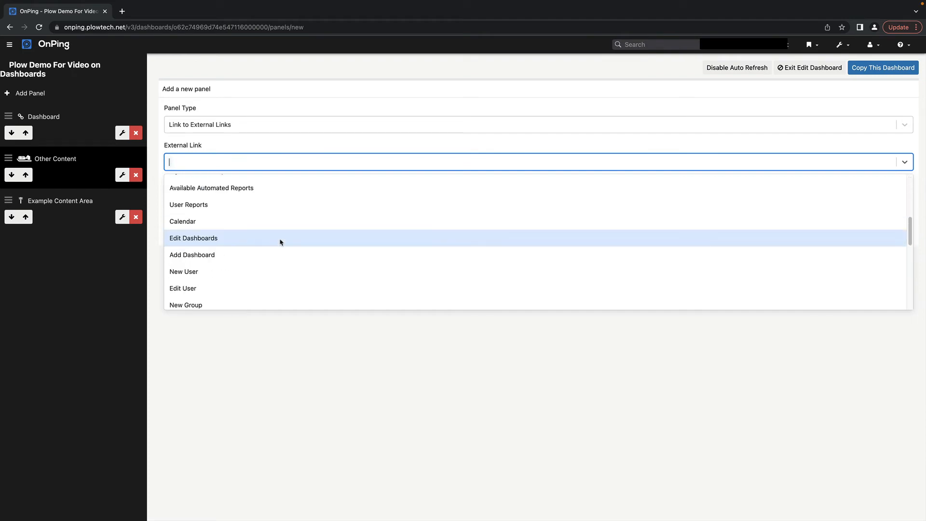
{"action": "scroll", "coordinate": [282, 242], "scroll_direction": "up", "scroll_amount": 4}
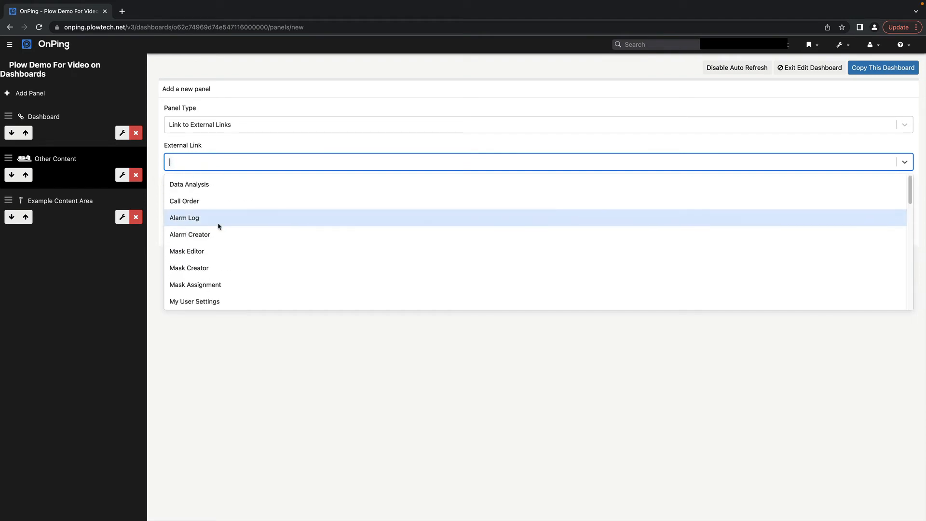
{"action": "left_click", "coordinate": [227, 236]}
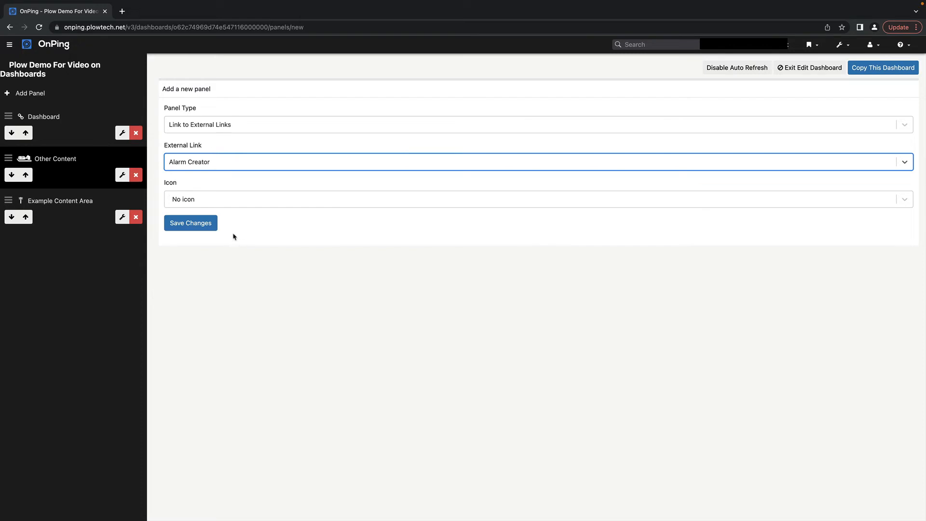
- Give the Alarm Creator panel the external-link icon and save it
{"action": "left_click", "coordinate": [213, 202]}
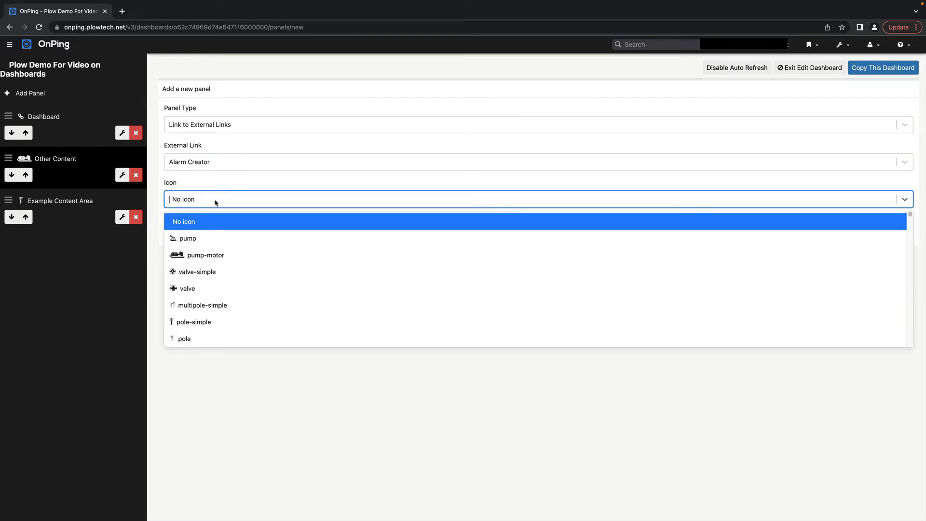
{"action": "type", "text": "link"}
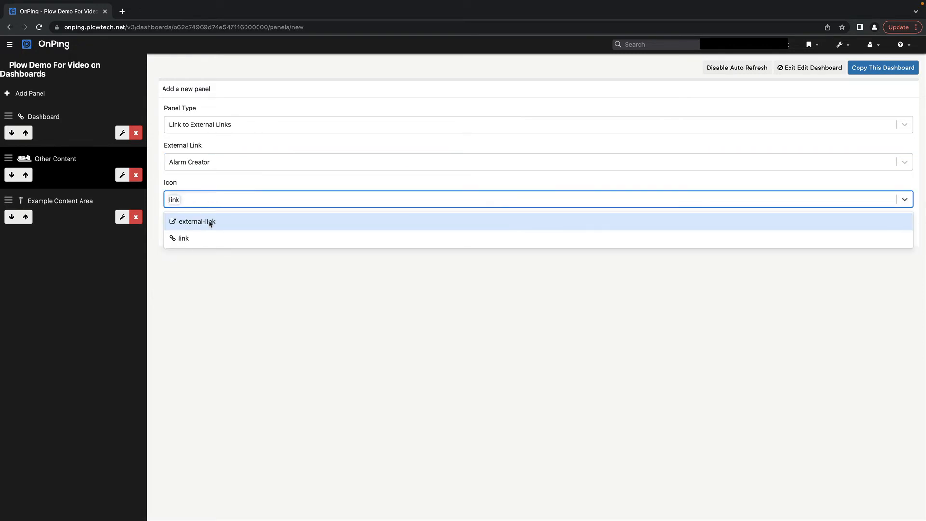
{"action": "left_click", "coordinate": [207, 221]}
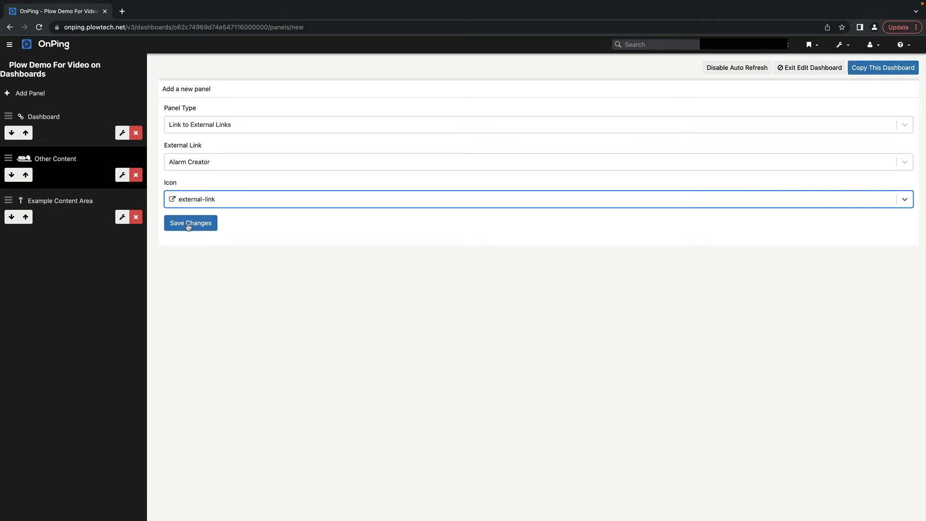
{"action": "left_click", "coordinate": [188, 223]}
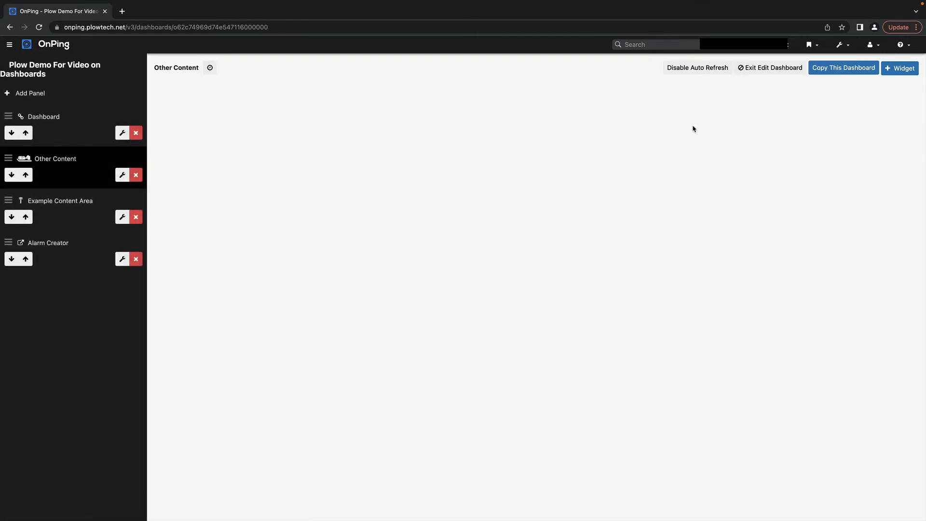
- Exit edit mode, reload the dashboard, and test the new Alarm Creator panel link
{"action": "left_click", "coordinate": [773, 70]}
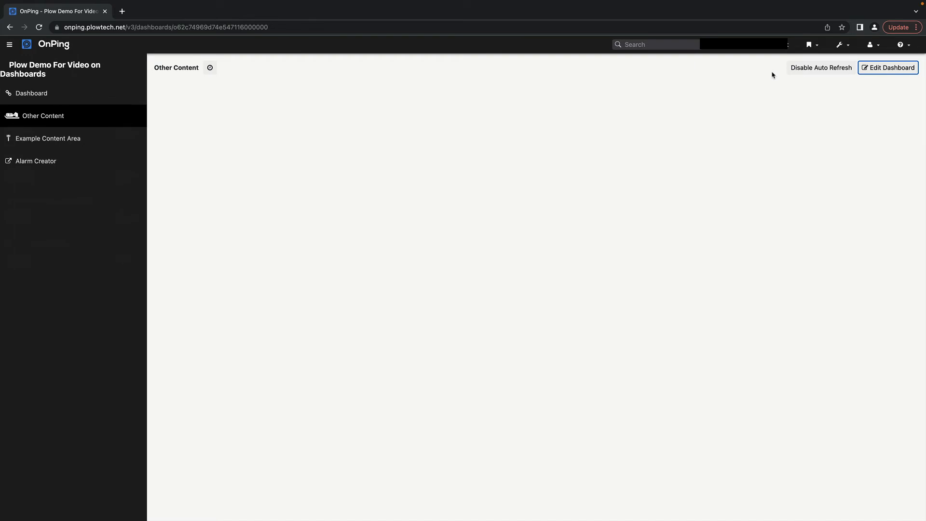
{"action": "left_click", "coordinate": [40, 27]}
{"action": "left_click", "coordinate": [42, 162]}
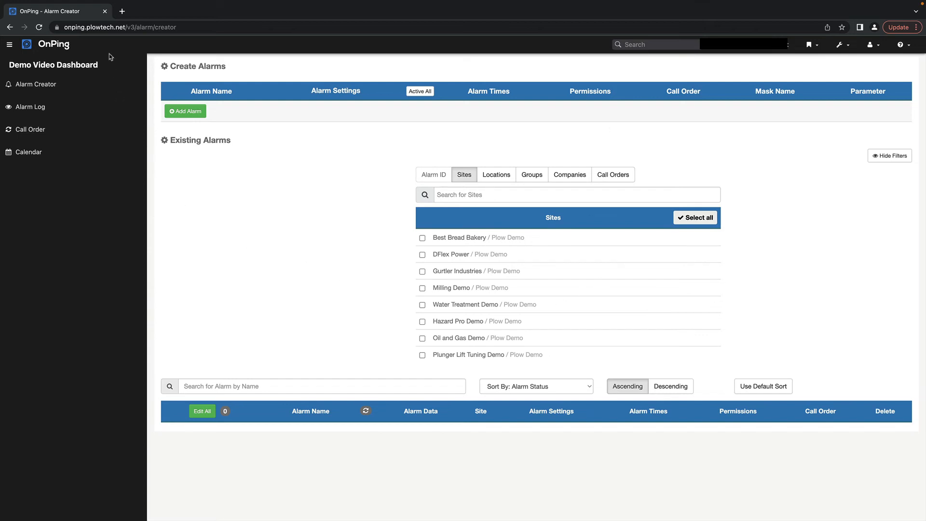
{"action": "left_click", "coordinate": [9, 27]}
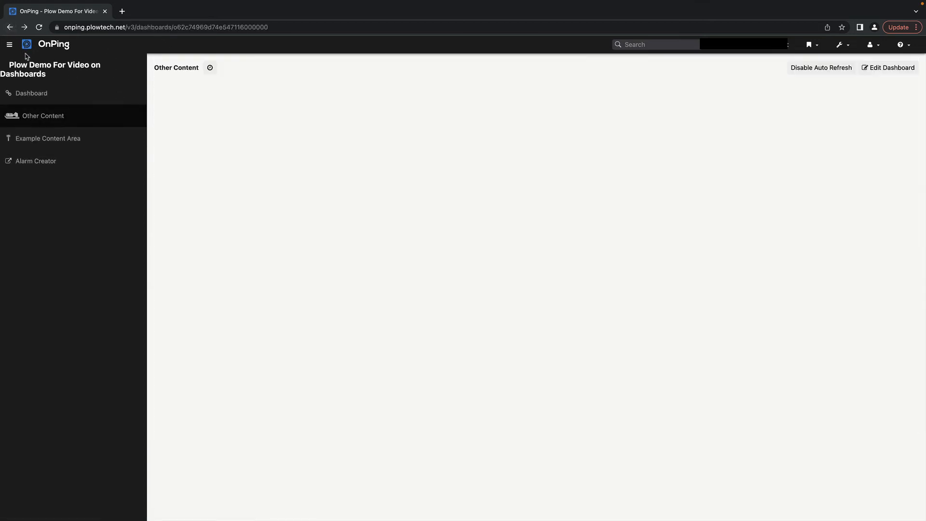
- Open Alarms from the bookmark menu, retest the Alarm Creator link, then return home
{"action": "left_click", "coordinate": [813, 49]}
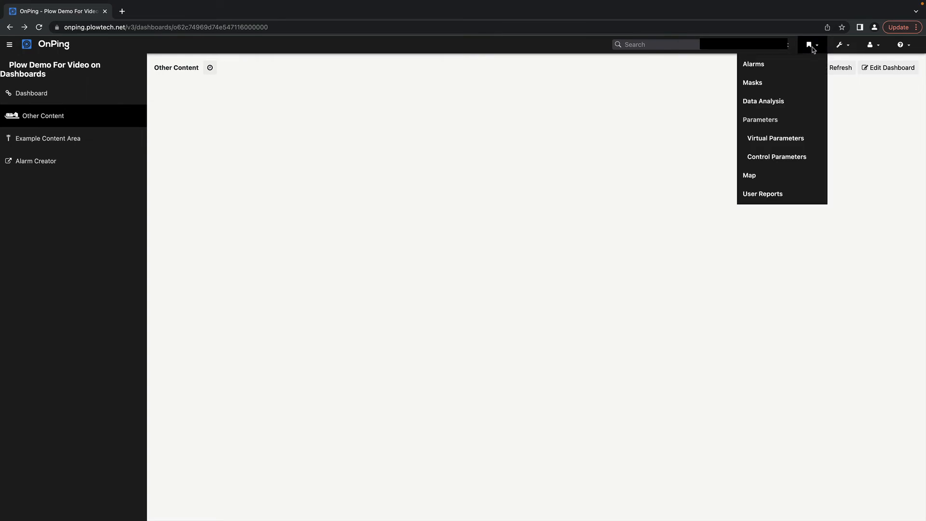
{"action": "left_click", "coordinate": [790, 65]}
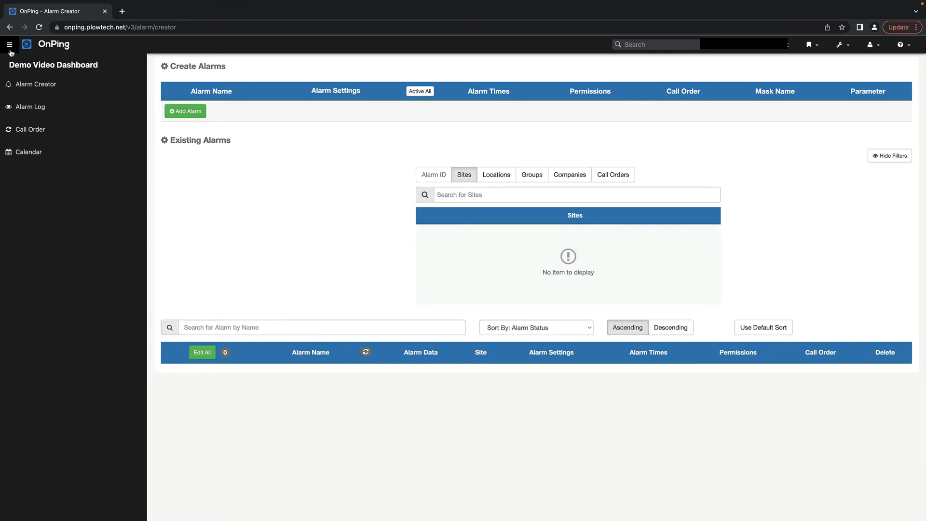
{"action": "left_click", "coordinate": [10, 27]}
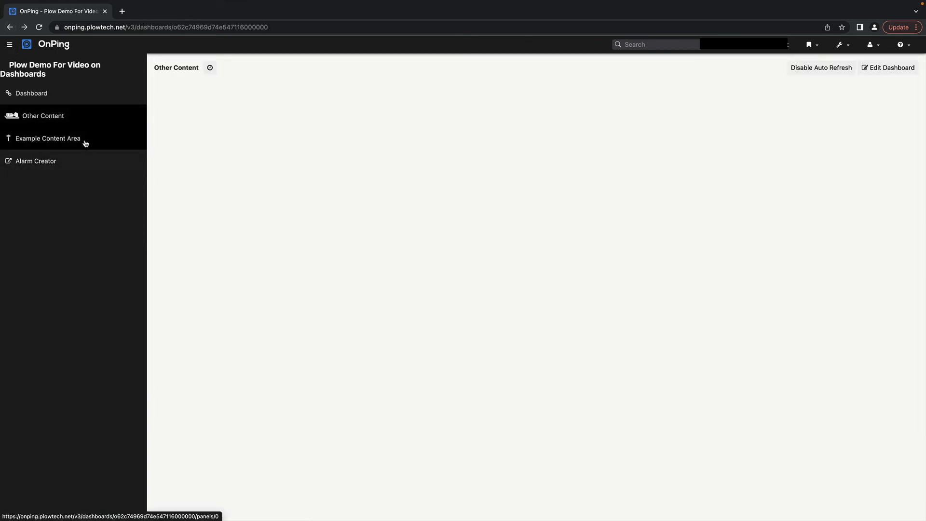
{"action": "left_click", "coordinate": [40, 162]}
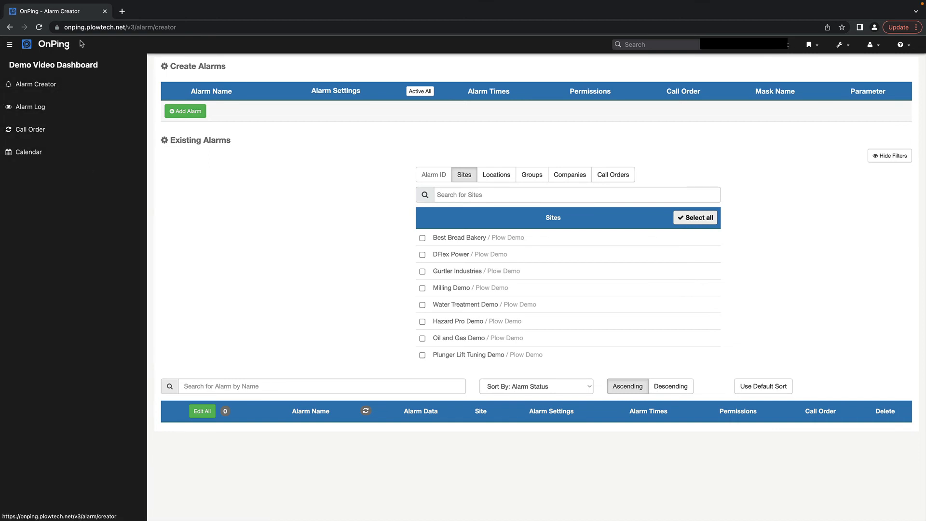
{"action": "left_click", "coordinate": [65, 46]}
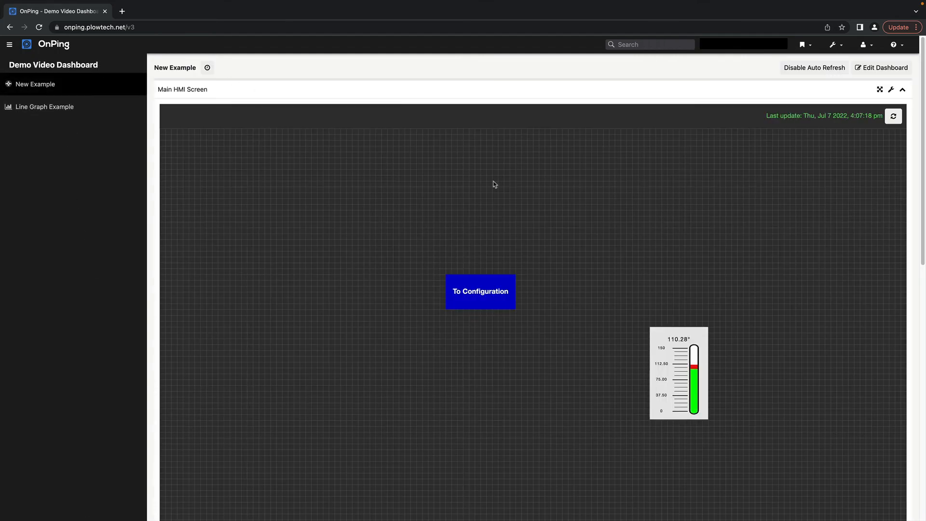
- Search OnPing for dashboards and expand the Plow Demo For Video on Dashboards entry
{"action": "left_click", "coordinate": [660, 46]}
{"action": "type", "text": "P"}
{"action": "key", "text": "BackSpace"}
{"action": "key", "text": "BackSpace"}
{"action": "type", "text": "Das"}
{"action": "key", "text": "Return"}
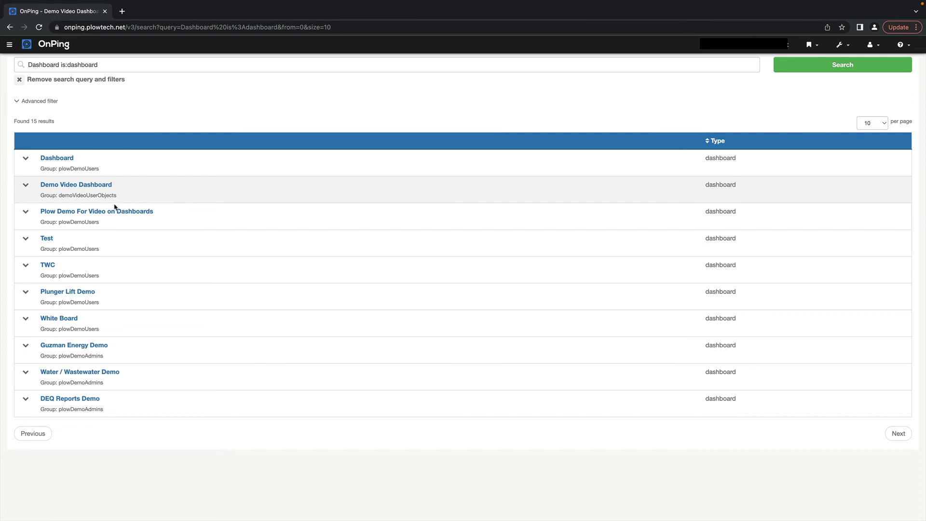
{"action": "left_click", "coordinate": [25, 212]}
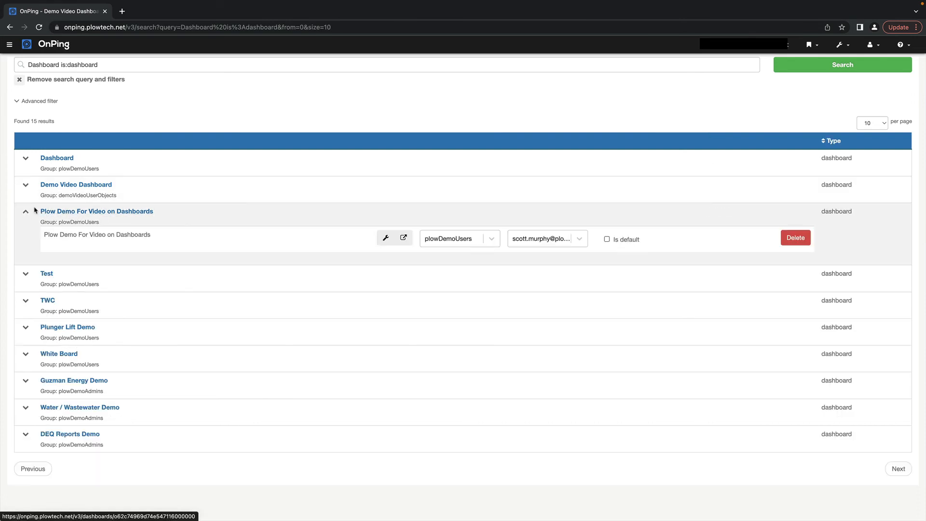
- Rename the dashboard to 'Demo Dash for Video', save, and open it
{"action": "left_click", "coordinate": [386, 237]}
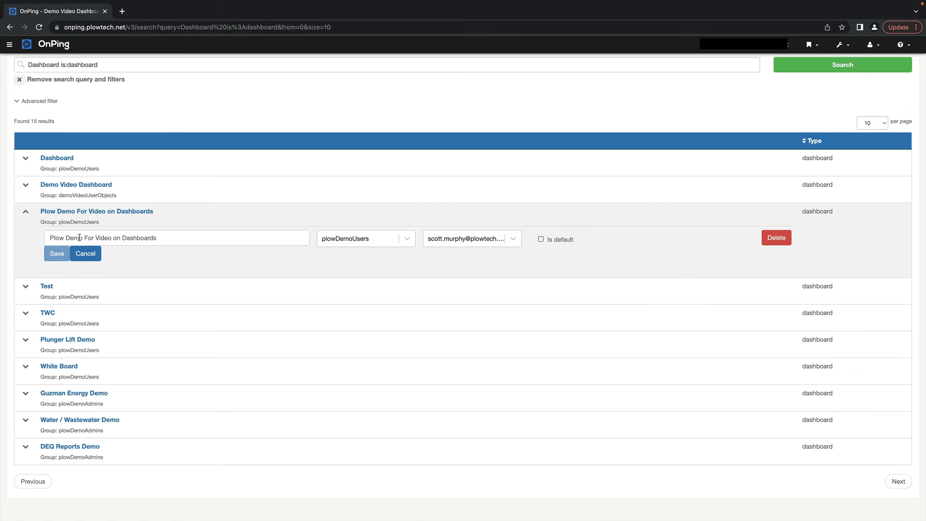
{"action": "left_click", "coordinate": [174, 239]}
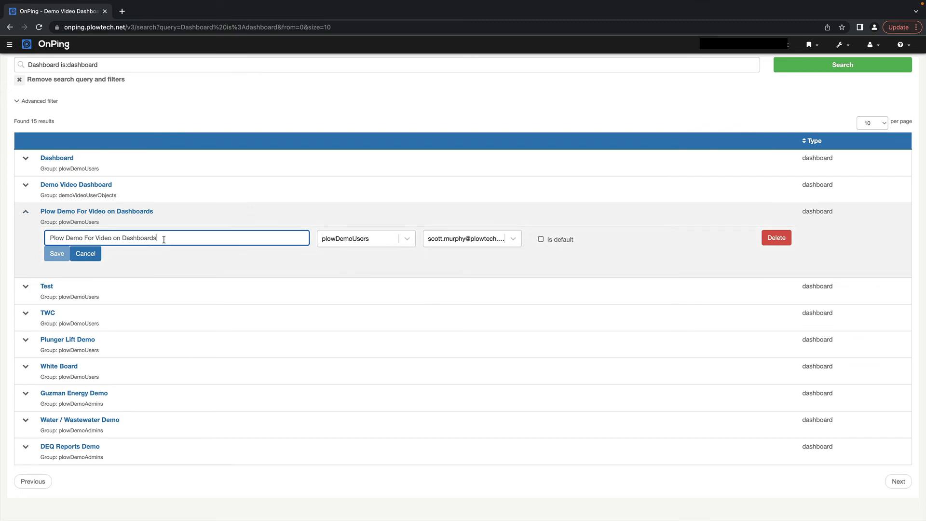
{"action": "left_click_drag", "start_coordinate": [174, 240], "coordinate": [3, 210]}
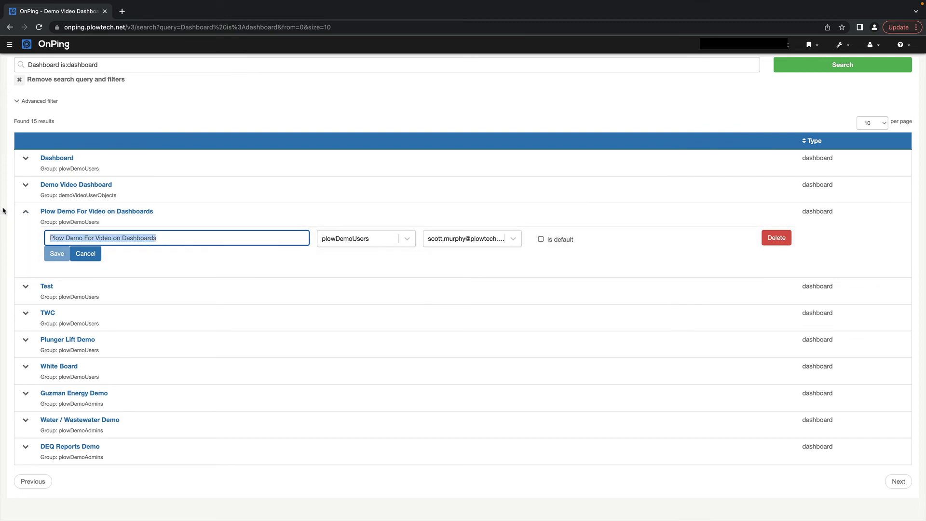
{"action": "type", "text": "Demo Dash for Video"}
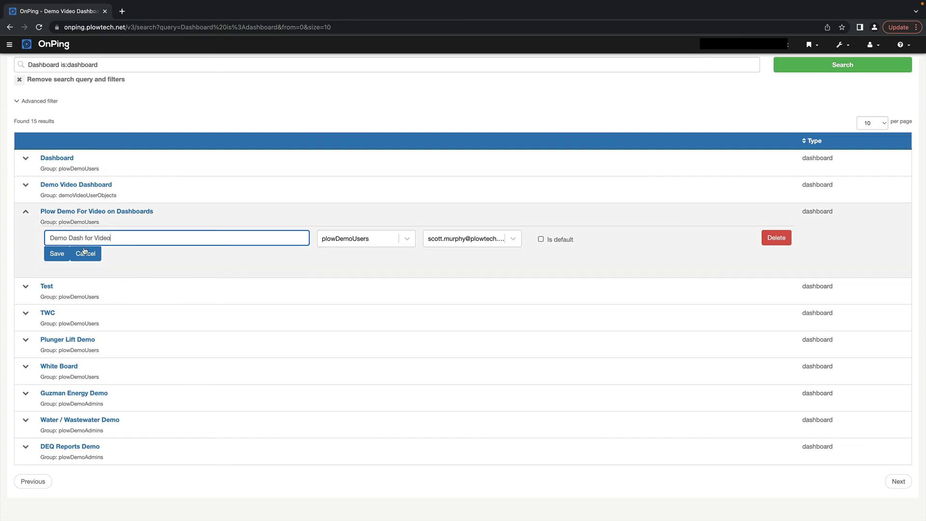
{"action": "left_click", "coordinate": [56, 254]}
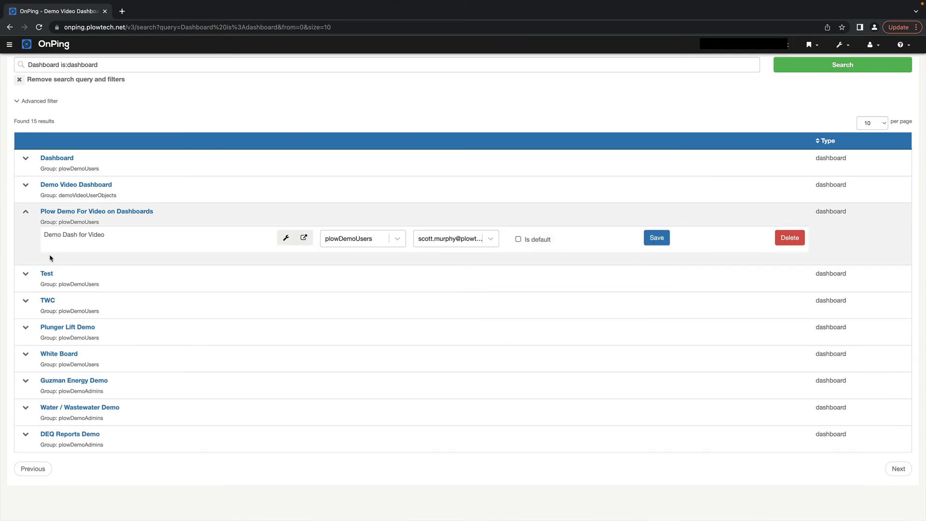
{"action": "left_click", "coordinate": [654, 238]}
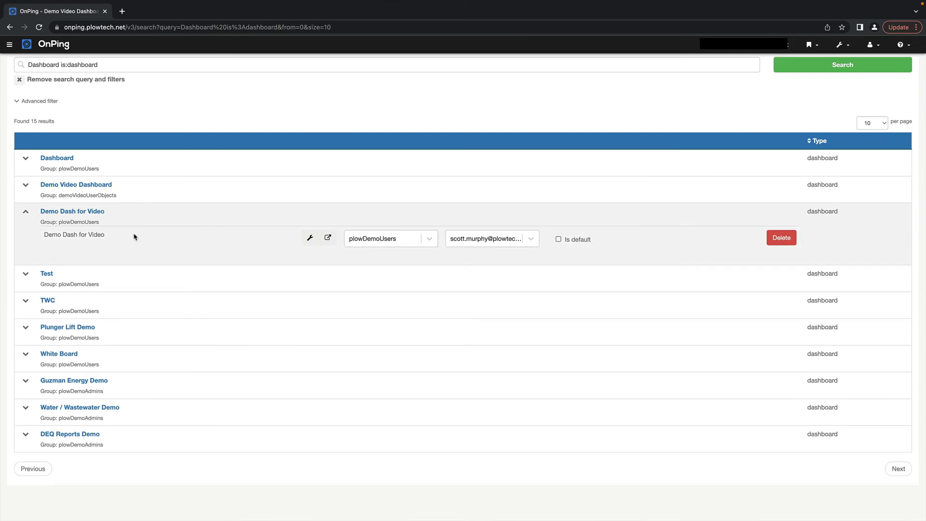
{"action": "left_click", "coordinate": [90, 212]}
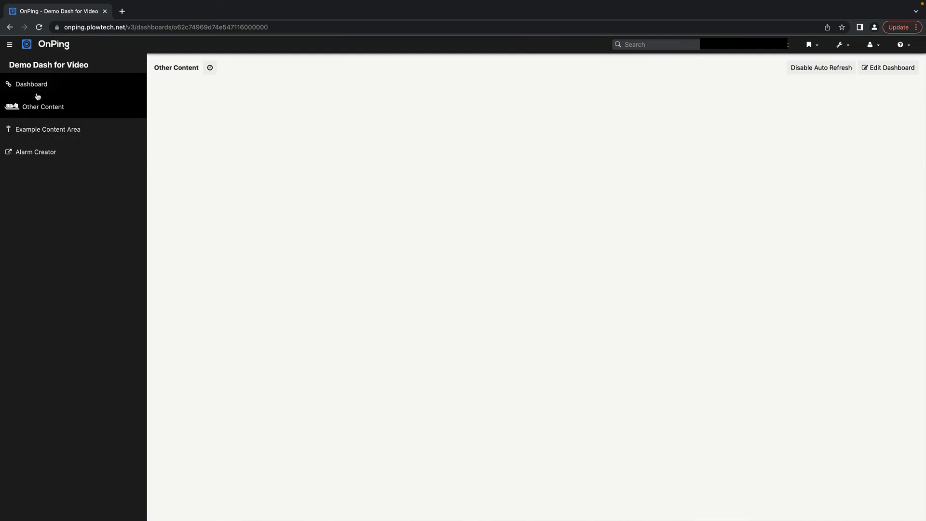
- Toggle between the Other Content and Example Content Area panels, then follow the Dashboard link
{"action": "left_click", "coordinate": [49, 107]}
{"action": "left_click", "coordinate": [56, 129]}
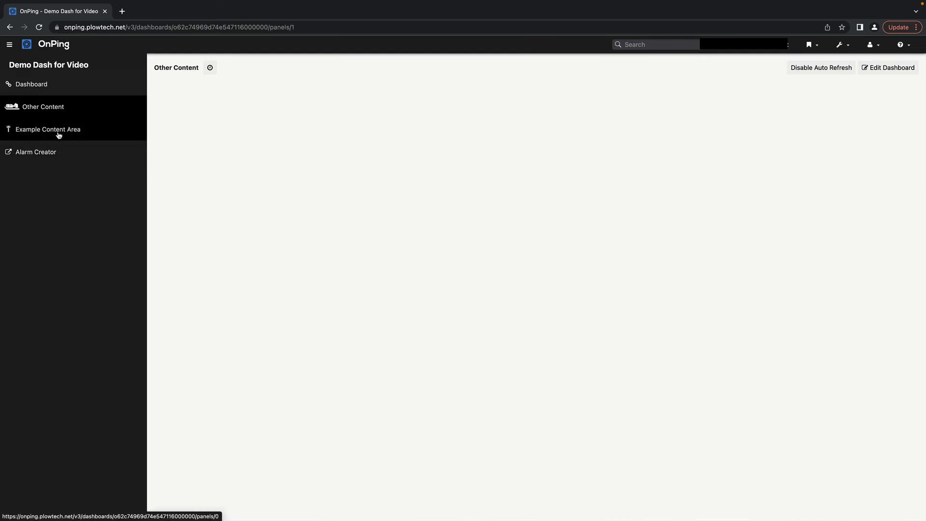
{"action": "left_click", "coordinate": [43, 115]}
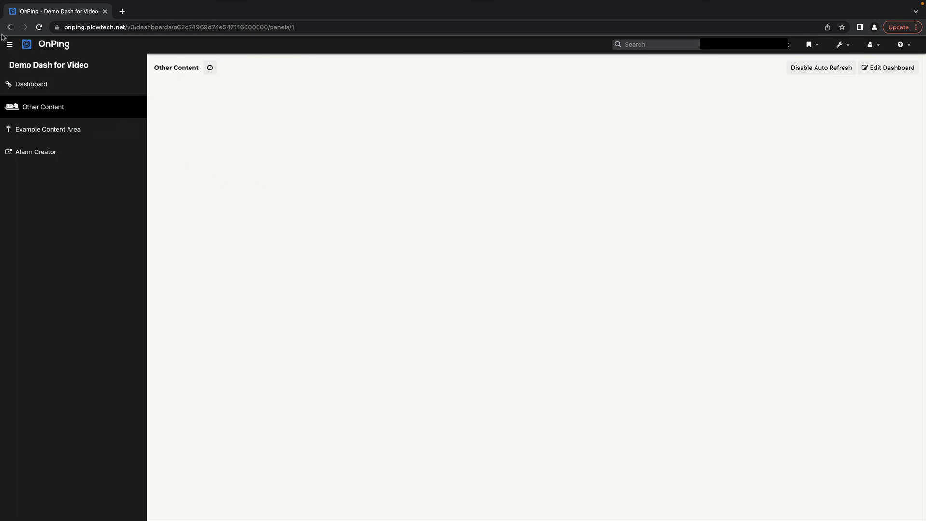
{"action": "left_click", "coordinate": [39, 83]}
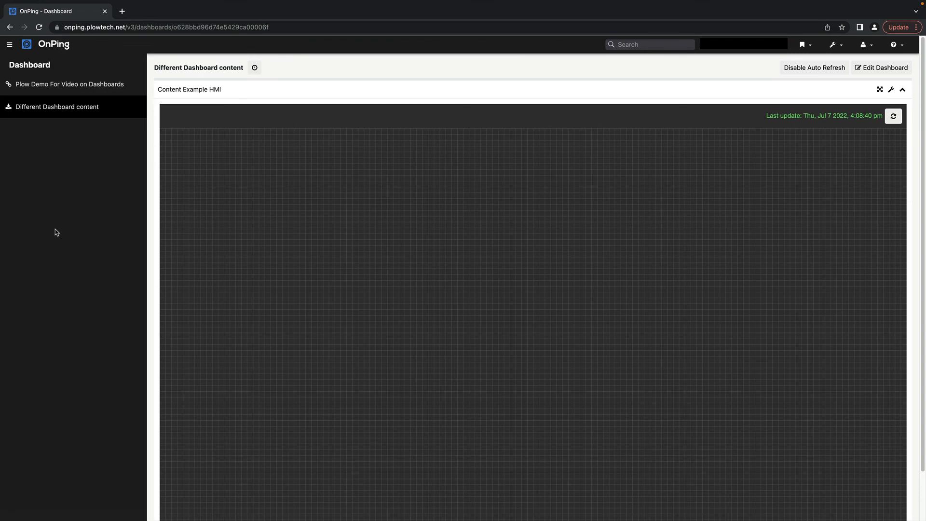
- View the Different Dashboard content, then follow the link back to Demo Dash for Video
{"action": "left_click", "coordinate": [88, 112]}
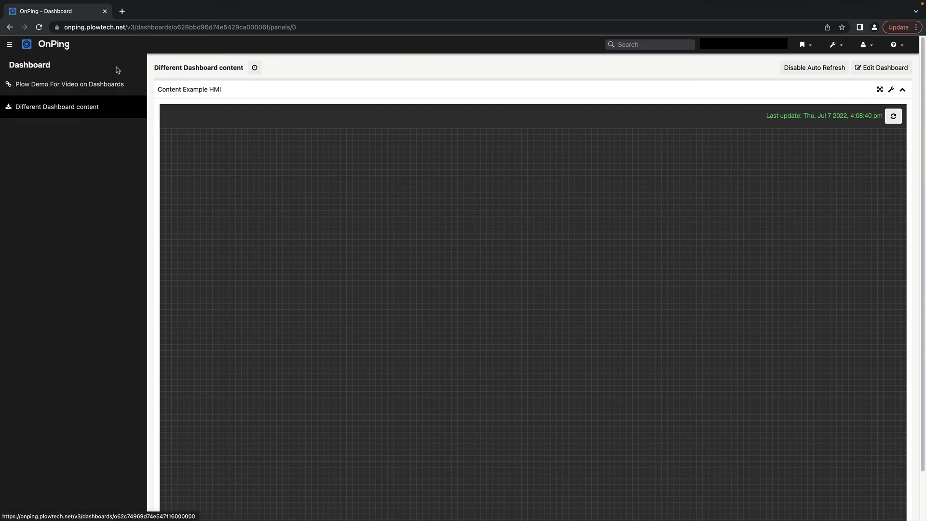
{"action": "left_click", "coordinate": [68, 90]}
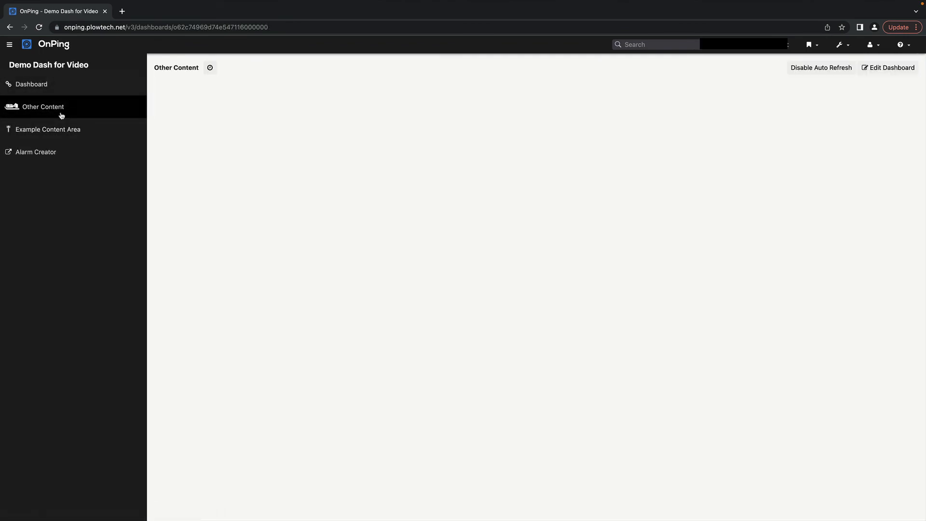
{"action": "left_click", "coordinate": [61, 115]}
{"action": "left_click", "coordinate": [312, 26]}
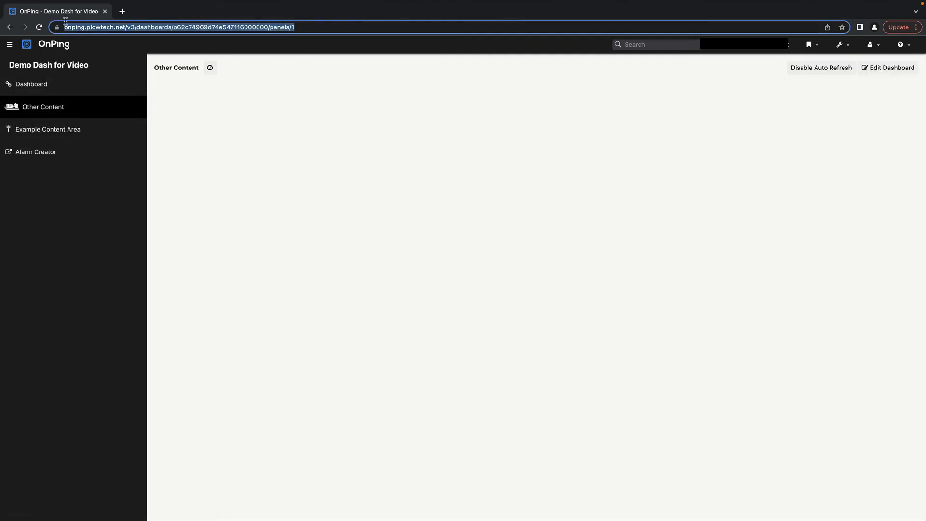
- Alternate between the Other Content and Example Content Area panels, then round-trip through the linked Dashboard
{"action": "left_click", "coordinate": [62, 134]}
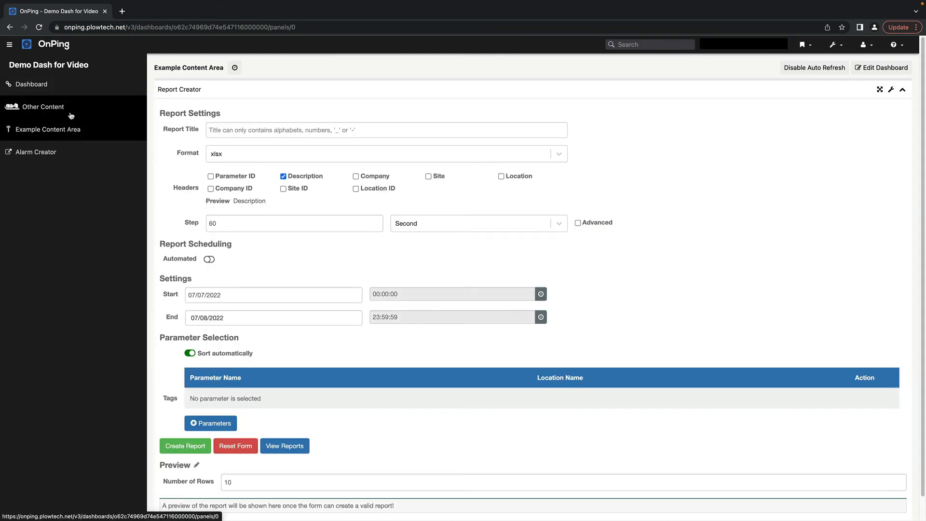
{"action": "left_click", "coordinate": [72, 114]}
{"action": "left_click", "coordinate": [76, 133]}
{"action": "left_click", "coordinate": [77, 116]}
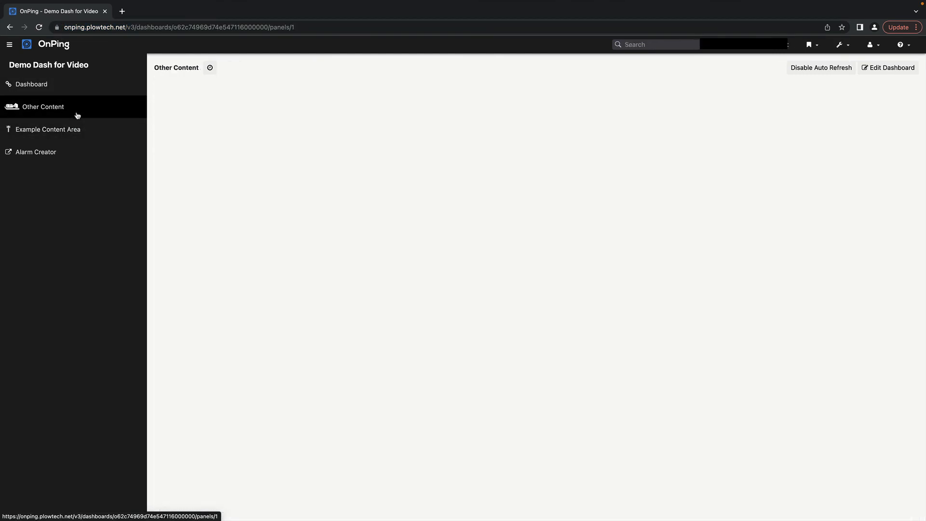
{"action": "left_click", "coordinate": [81, 131]}
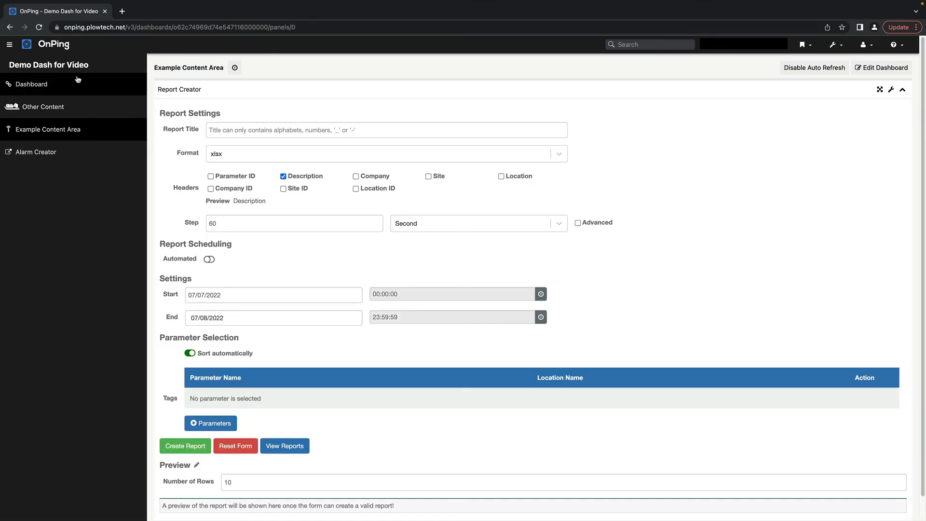
{"action": "left_click", "coordinate": [43, 106]}
{"action": "left_click", "coordinate": [83, 124]}
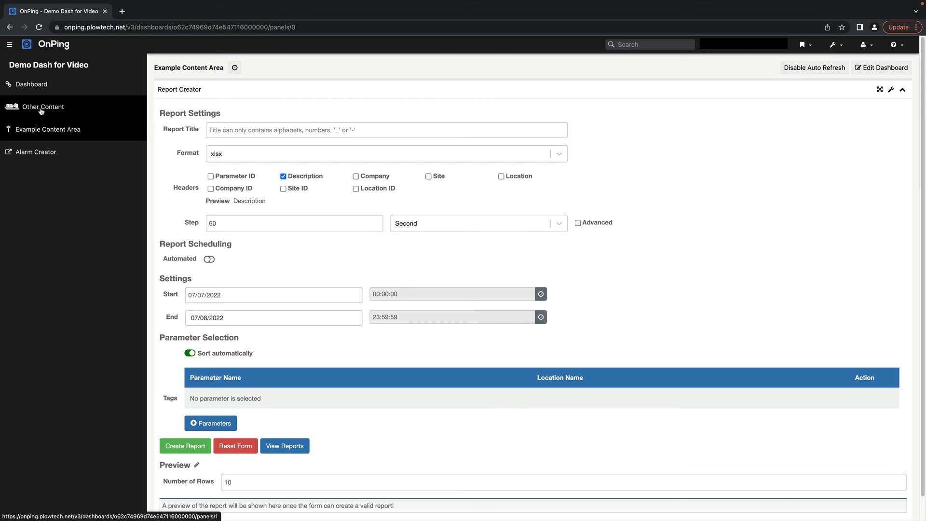
{"action": "left_click", "coordinate": [75, 106]}
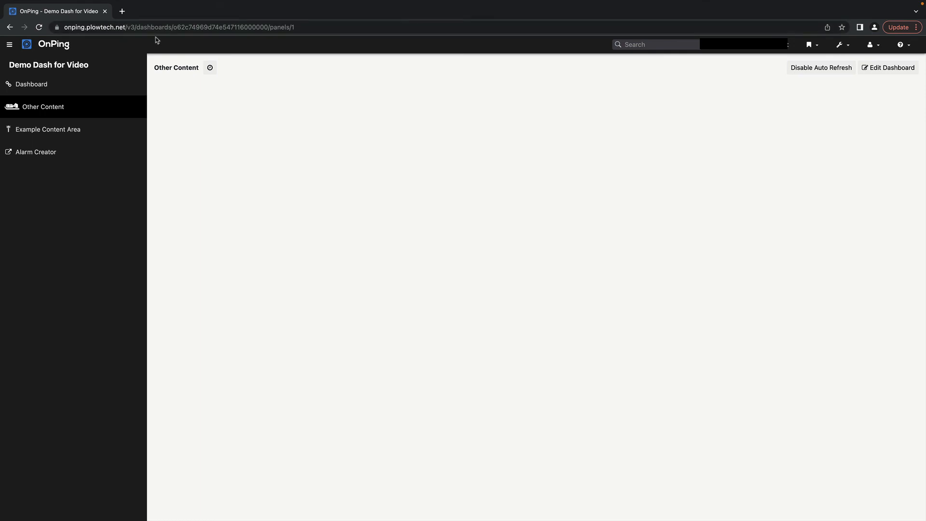
{"action": "left_click", "coordinate": [71, 127]}
{"action": "left_click", "coordinate": [61, 106]}
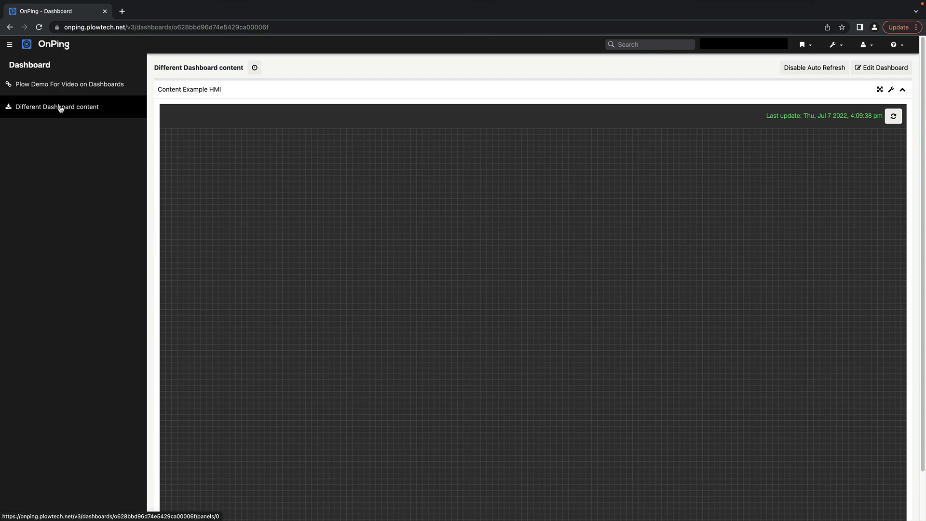
{"action": "left_click", "coordinate": [43, 90]}
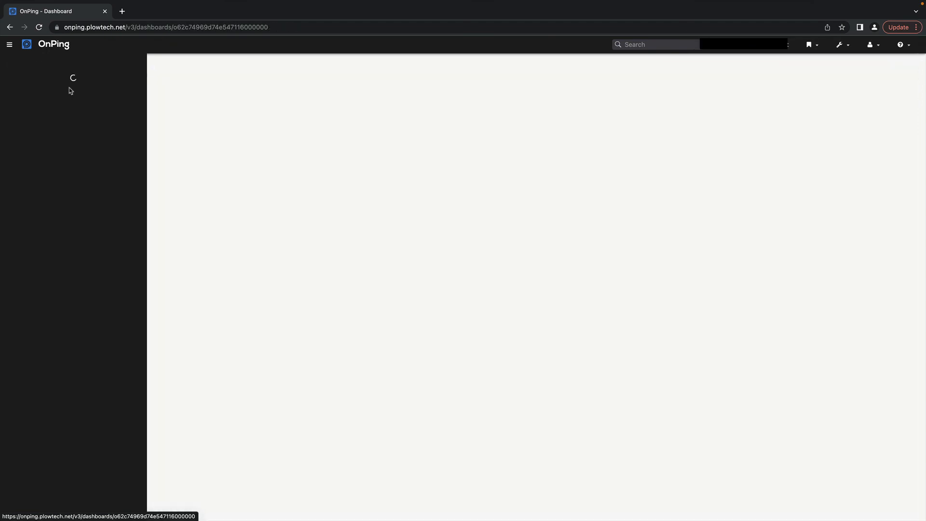